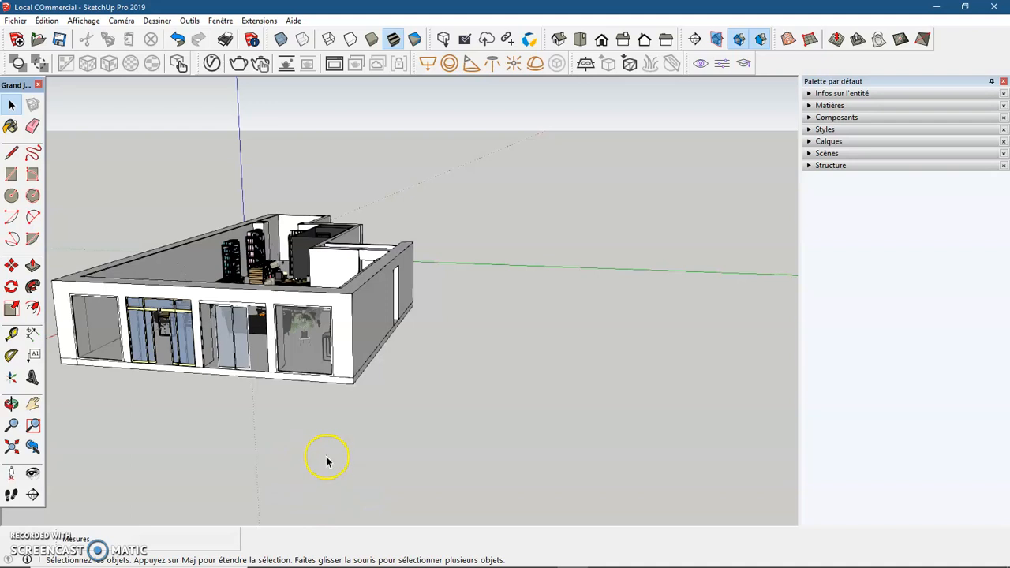
Draw an 86 by 100 cm rectangle on the ground beside the building's side wall
click(10, 174)
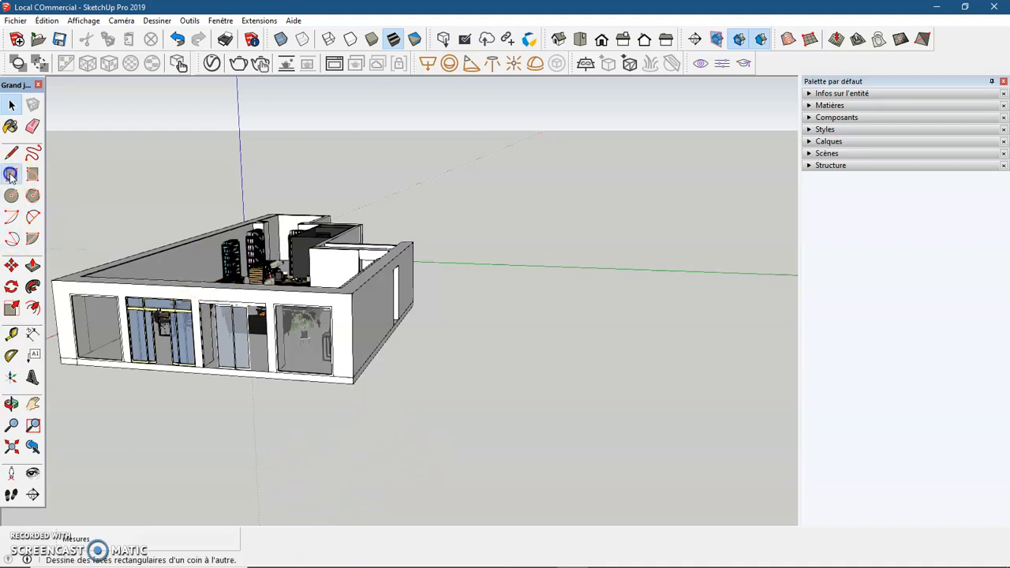
click(11, 174)
middle_drag(414, 385, 410, 439)
scroll(415, 437, up, 4)
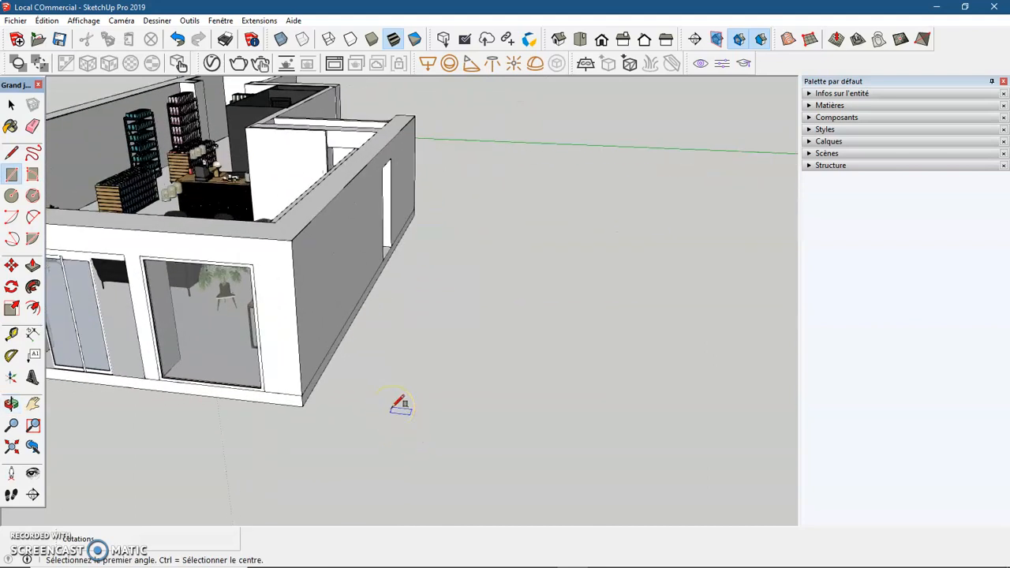
click(392, 408)
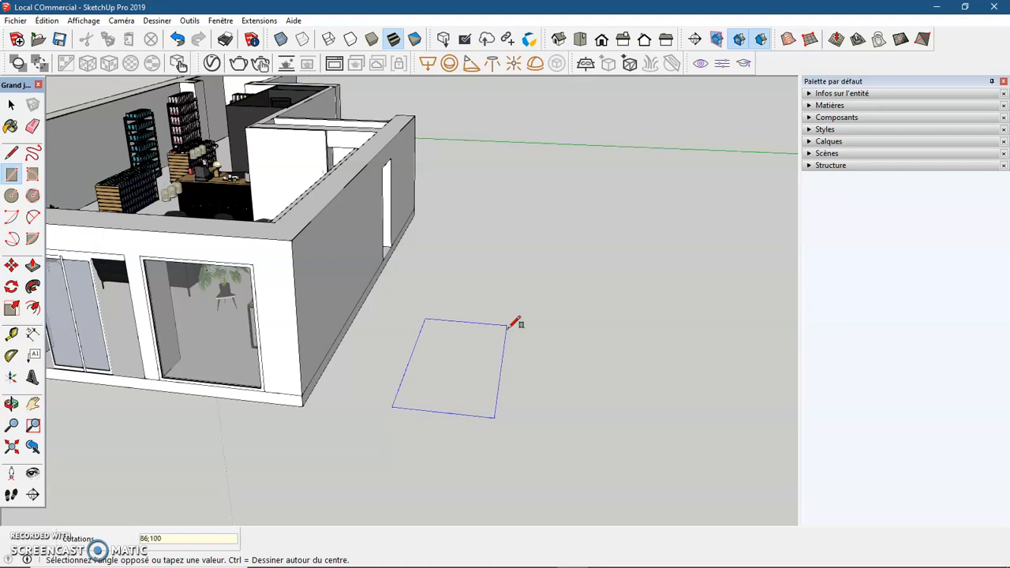
key(Return)
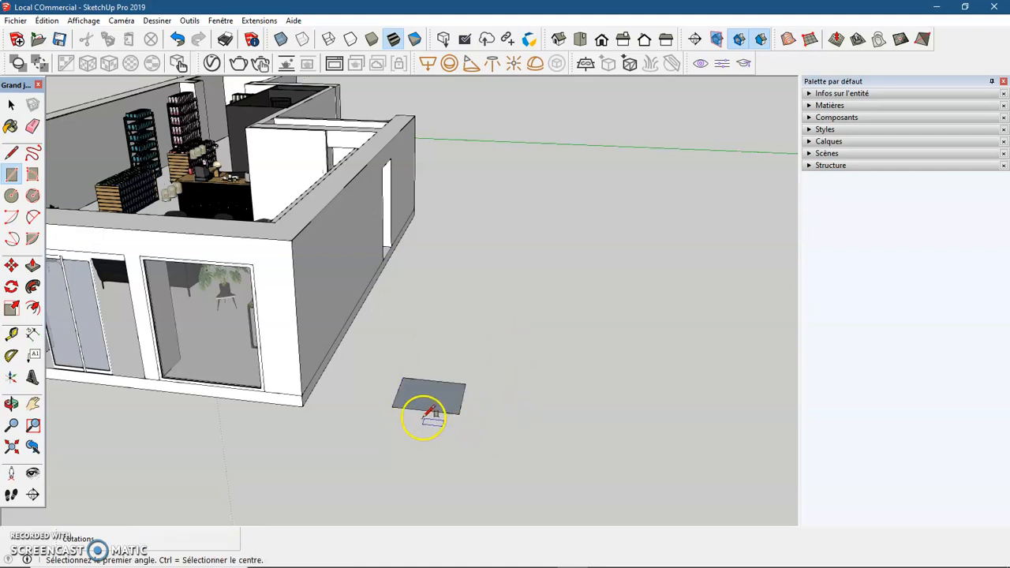
Offset the rectangle's outline outward by 3 cm to form a surrounding frame
scroll(426, 390, up, 5)
middle_drag(367, 356, 338, 362)
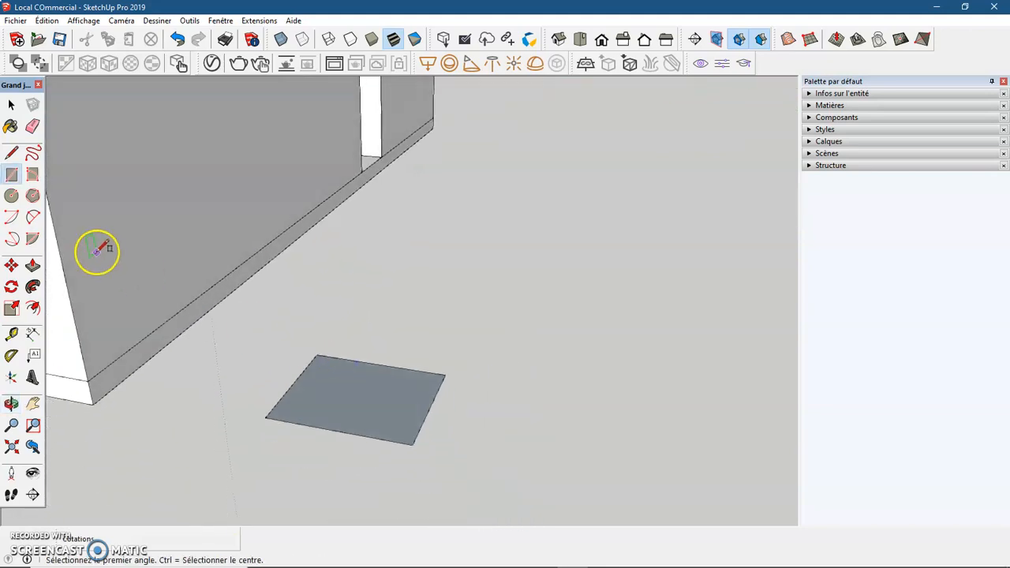
click(33, 308)
click(334, 400)
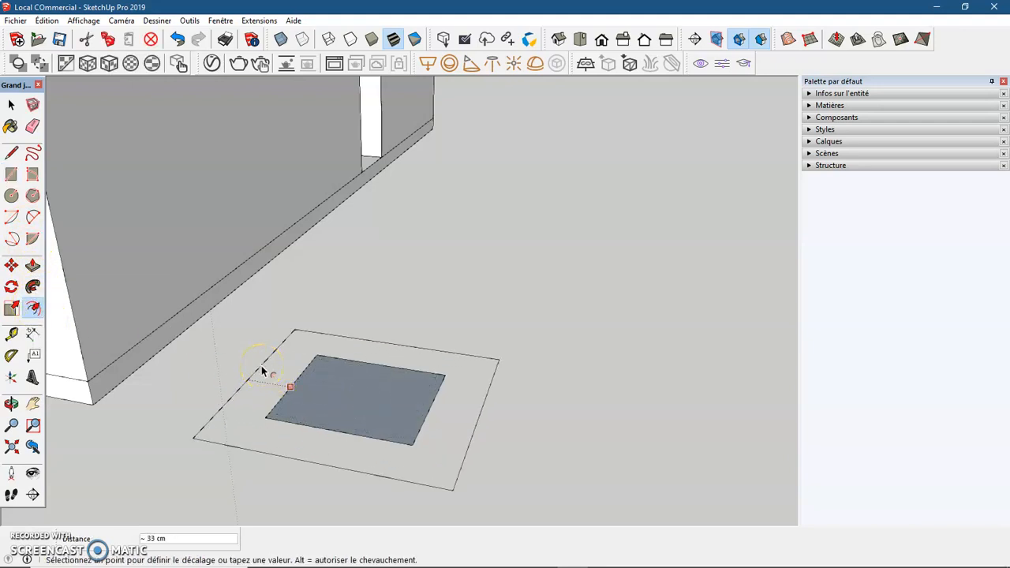
text(3)
key(Return)
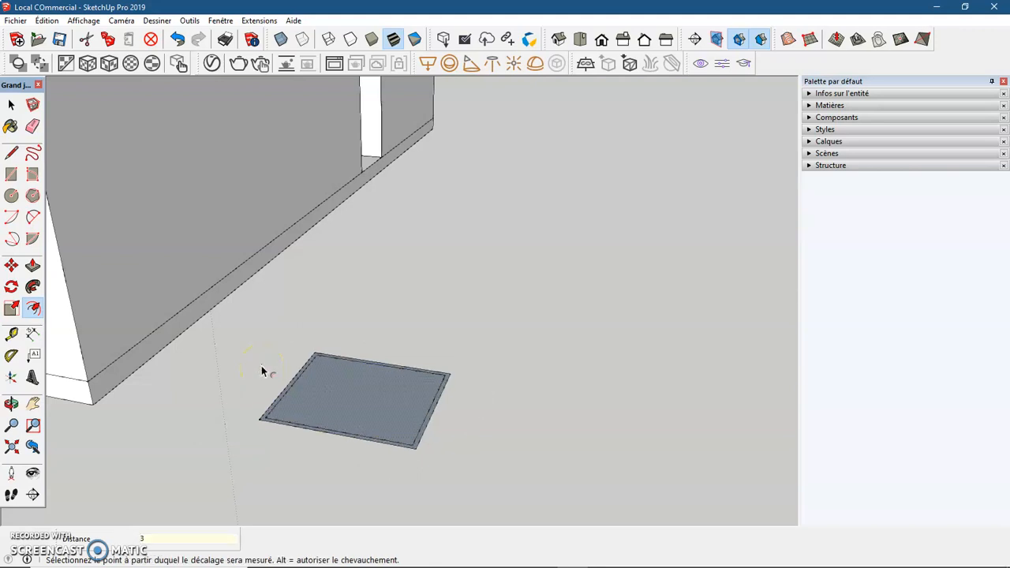
key(space)
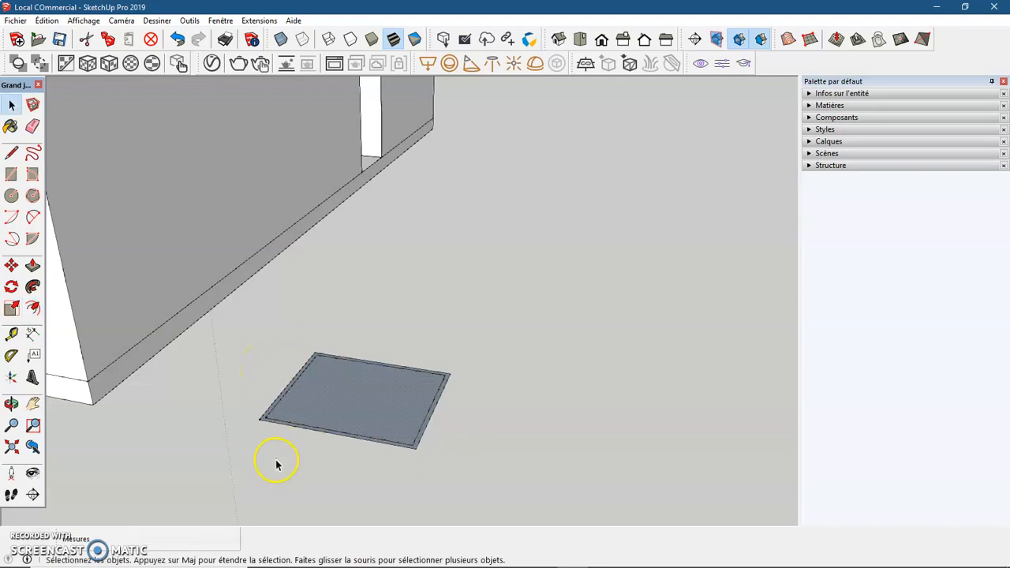
Reverse the faces of the whole rectangle and its surrounding frame
key(o)
drag(276, 455, 305, 457)
key(space)
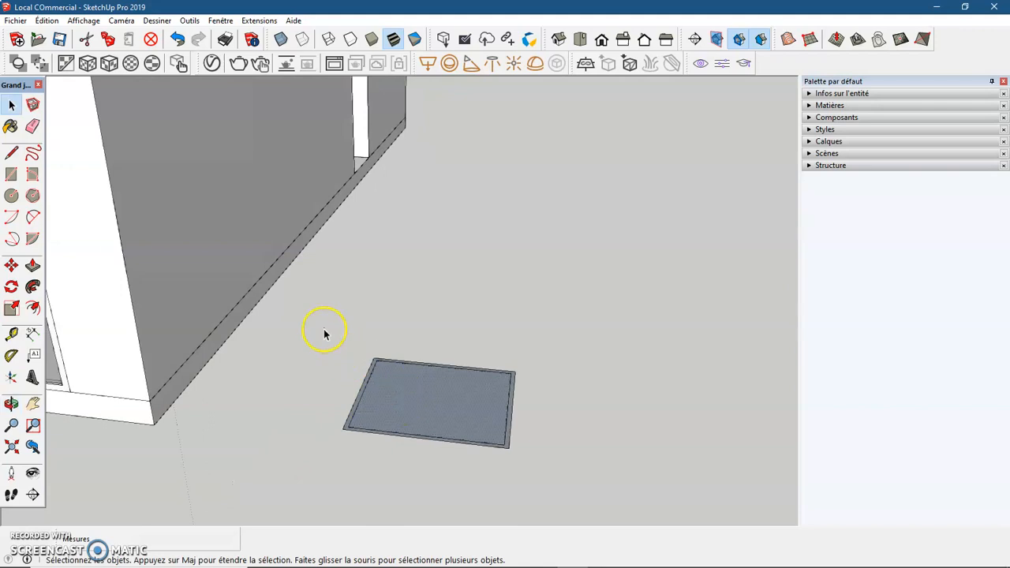
drag(316, 329, 591, 500)
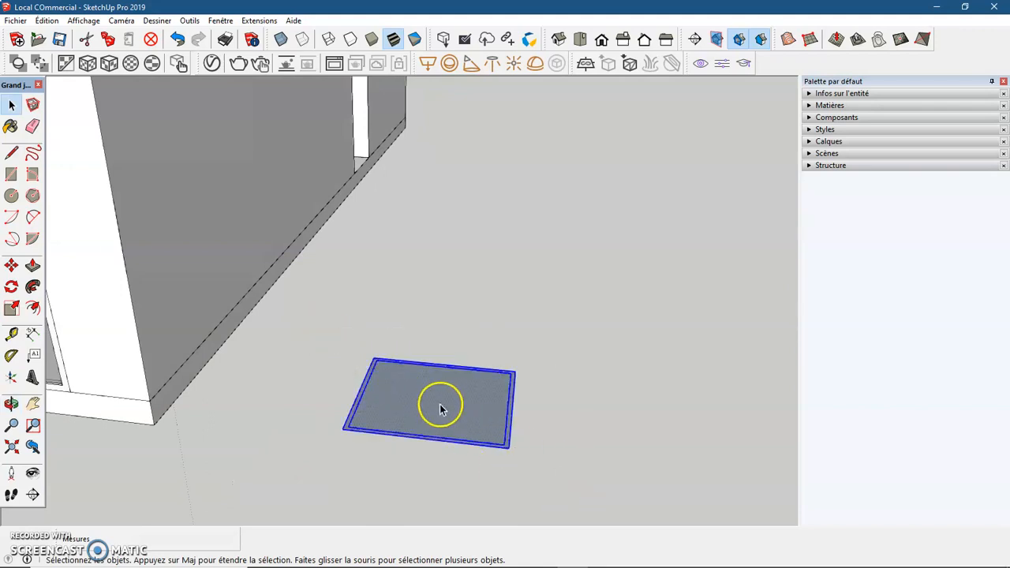
right_click(435, 400)
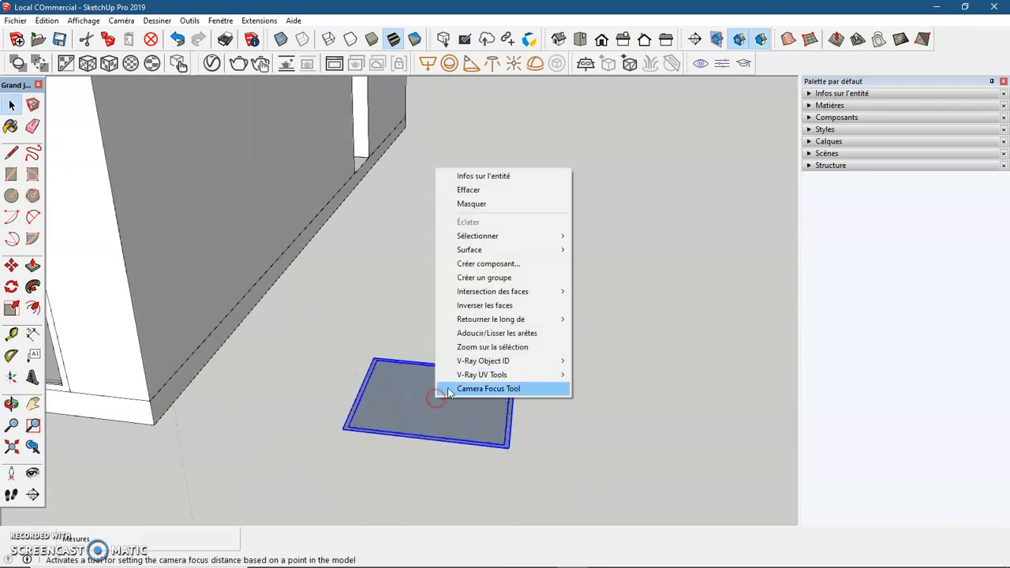
click(500, 309)
click(505, 338)
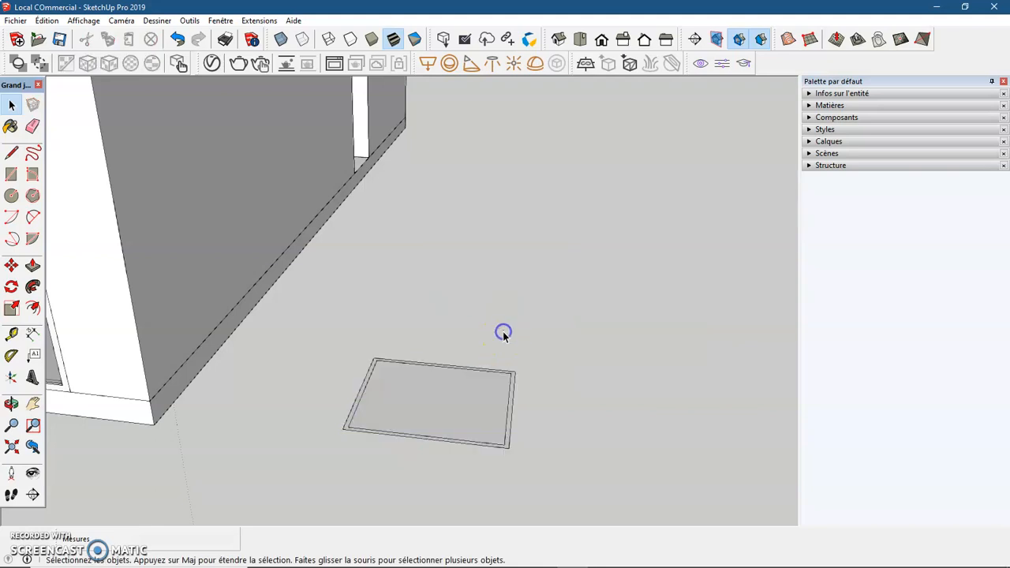
Make the whole rectangle and its surrounding frame into a group
drag(313, 313, 577, 499)
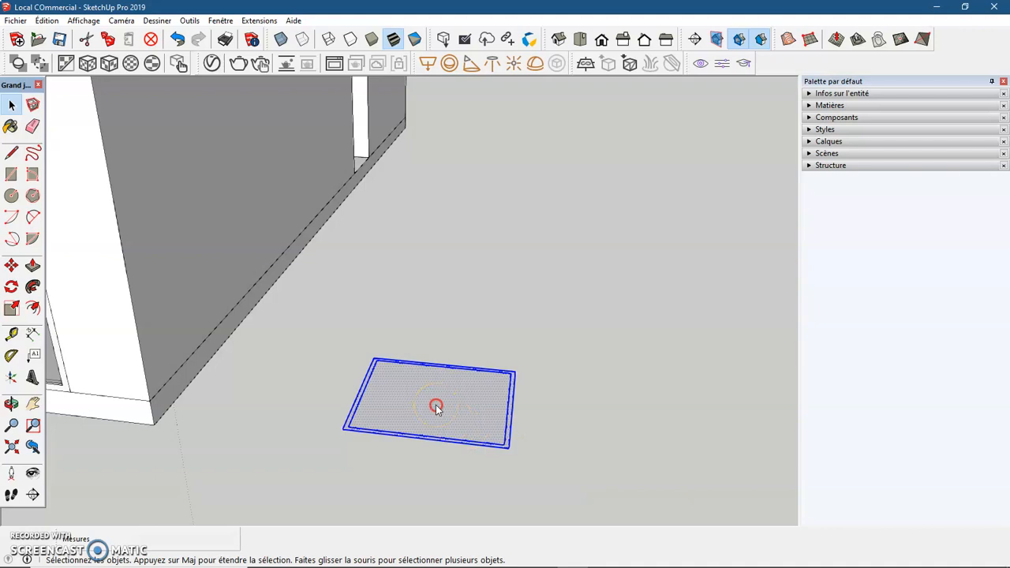
right_click(436, 407)
click(497, 289)
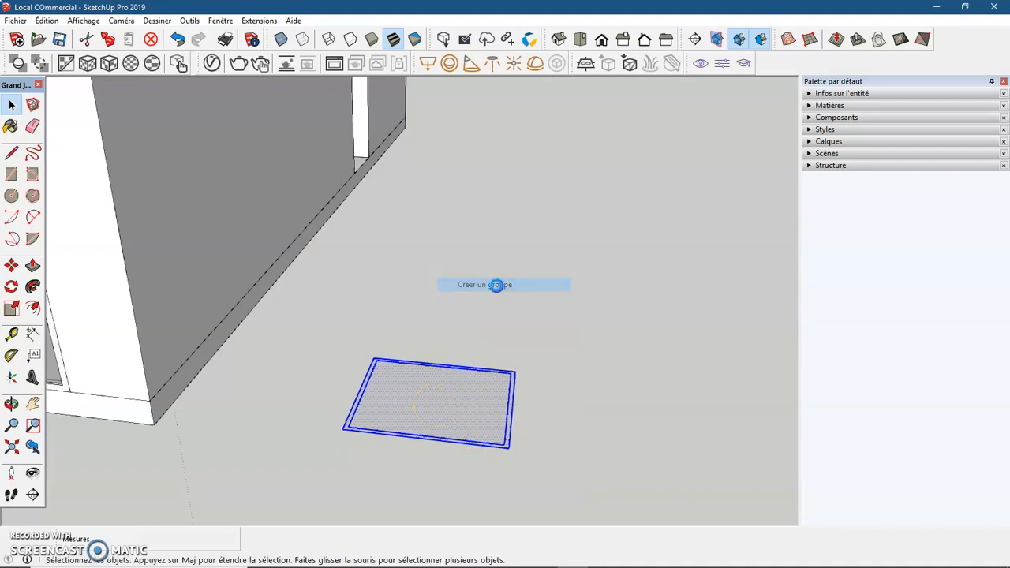
click(498, 303)
Place a guide line across the panel, parallel to the frame's inner front edge and 20 cm from it
scroll(454, 473, up, 4)
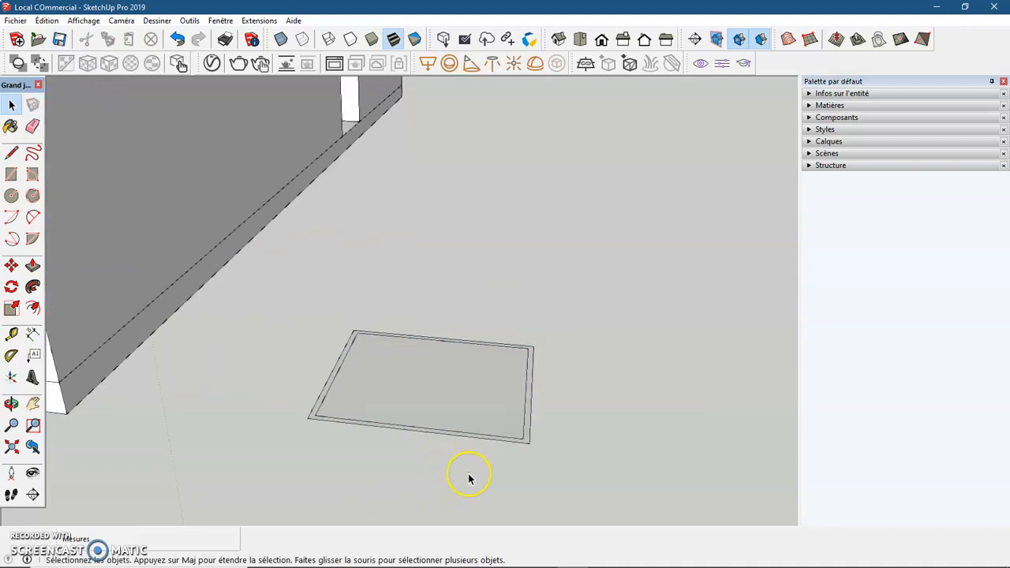
middle_drag(421, 412, 448, 529)
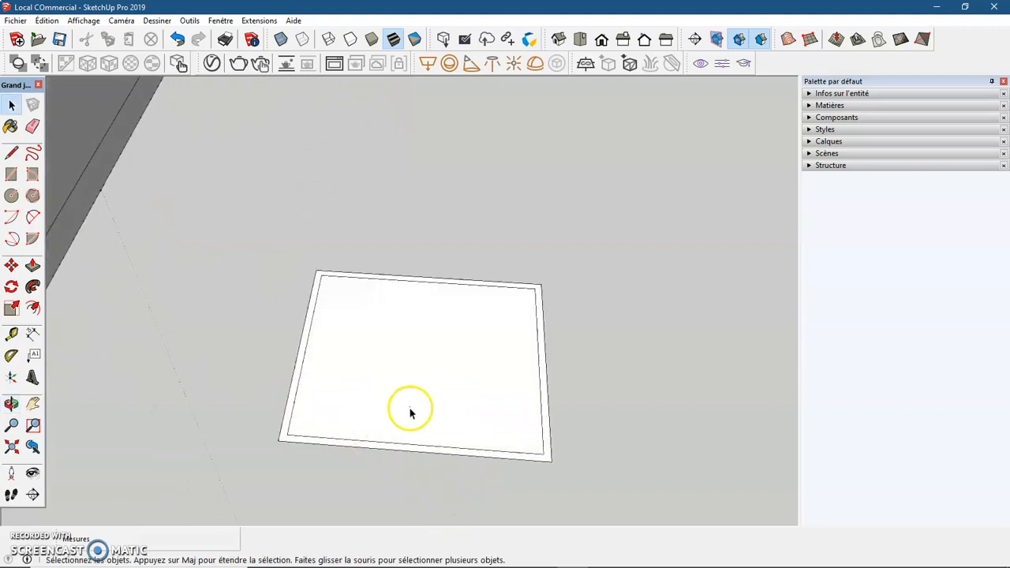
click(12, 335)
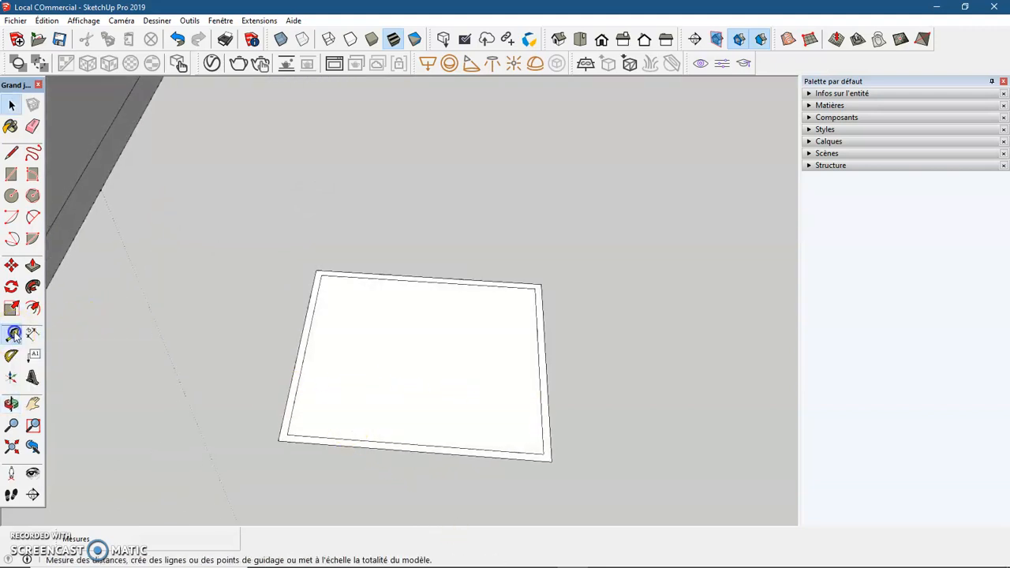
click(380, 441)
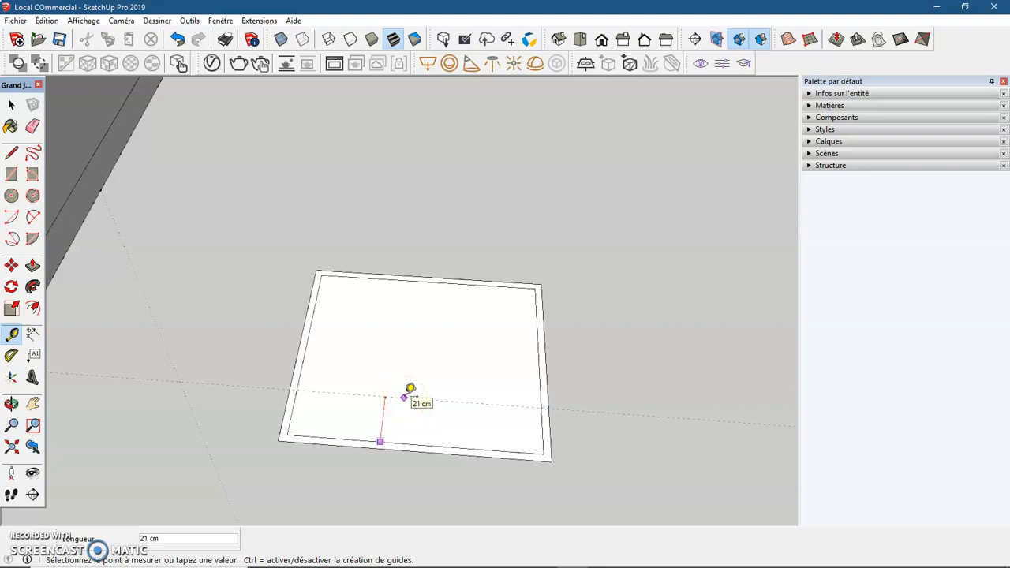
text(20)
key(Return)
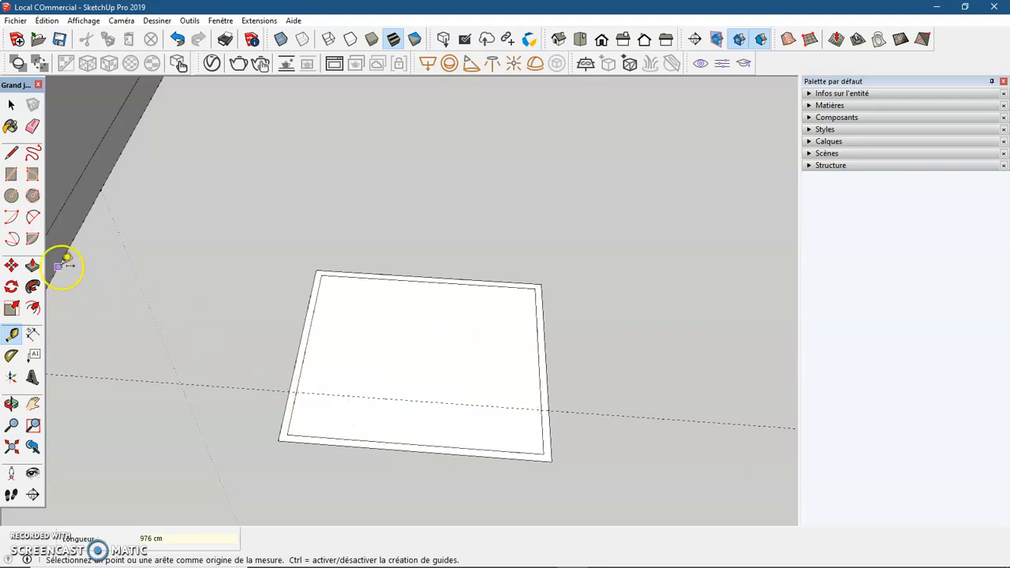
Draw a narrow rectangular strip along the guide line, spanning between the frame's two inner side edges
click(11, 173)
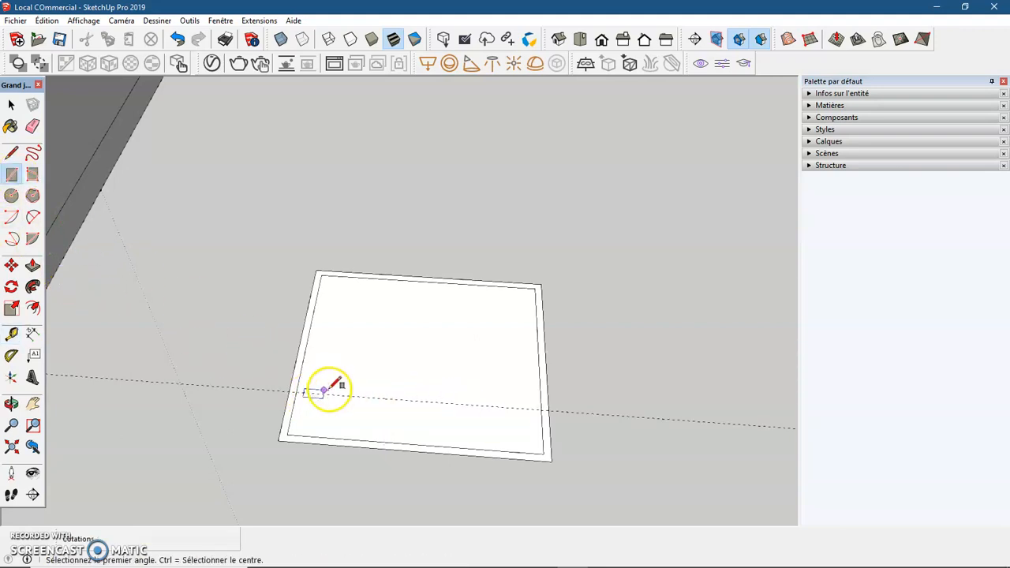
click(299, 390)
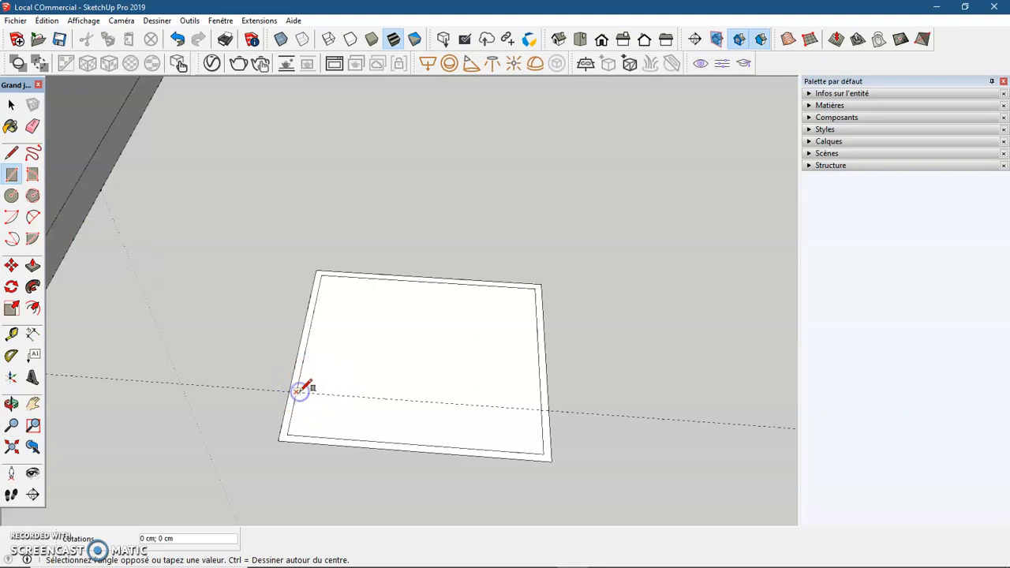
click(541, 391)
key(space)
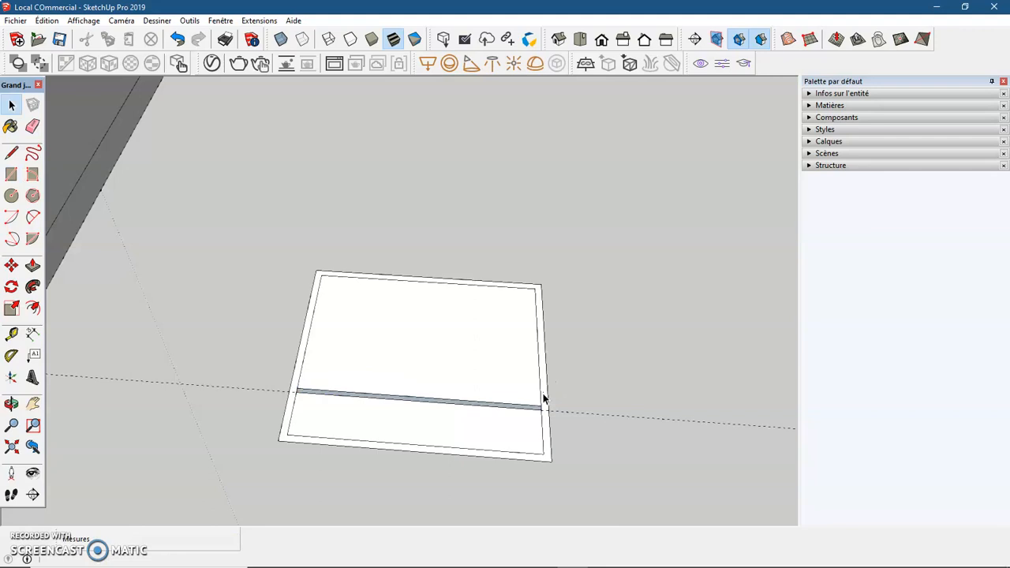
Make the narrow strip's face and edges into a separate group
scroll(366, 406, up, 3)
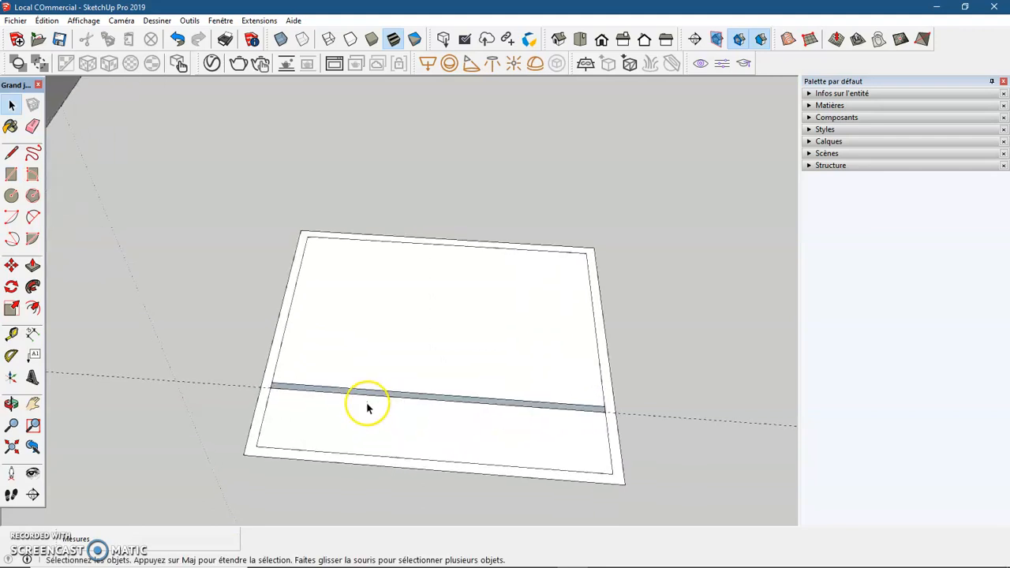
scroll(361, 396, up, 3)
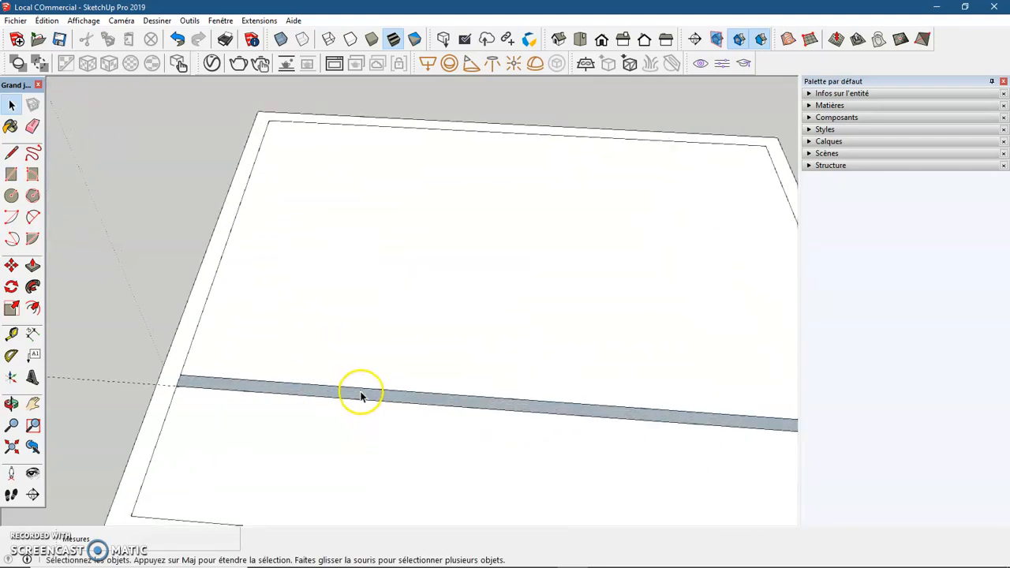
double_click(362, 396)
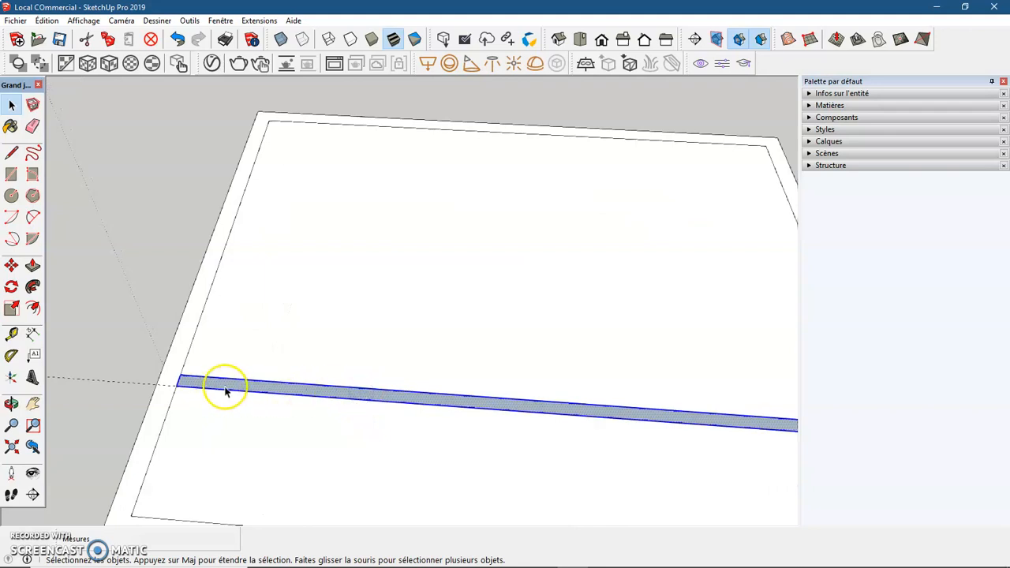
scroll(341, 390, down, 4)
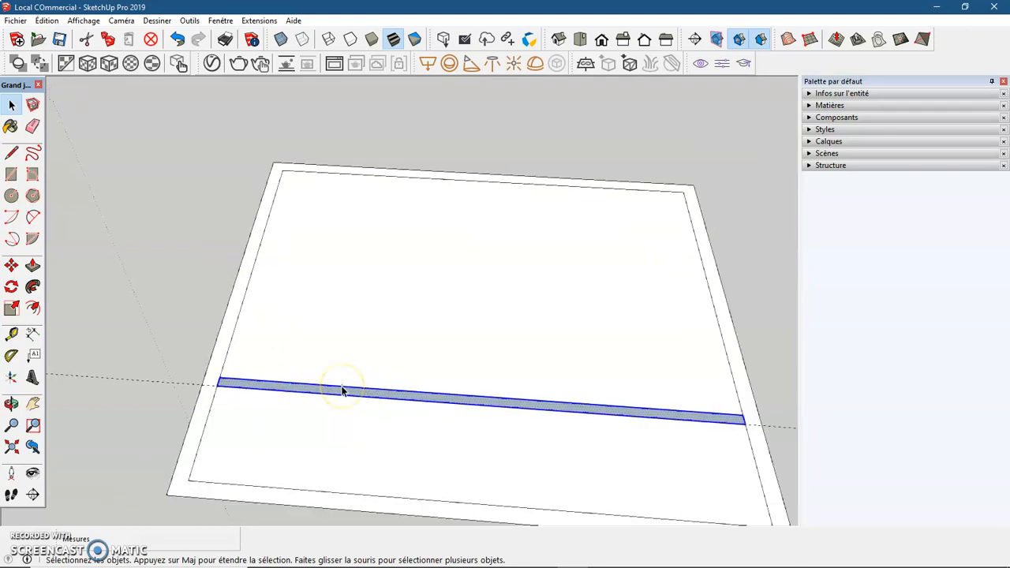
right_click(342, 392)
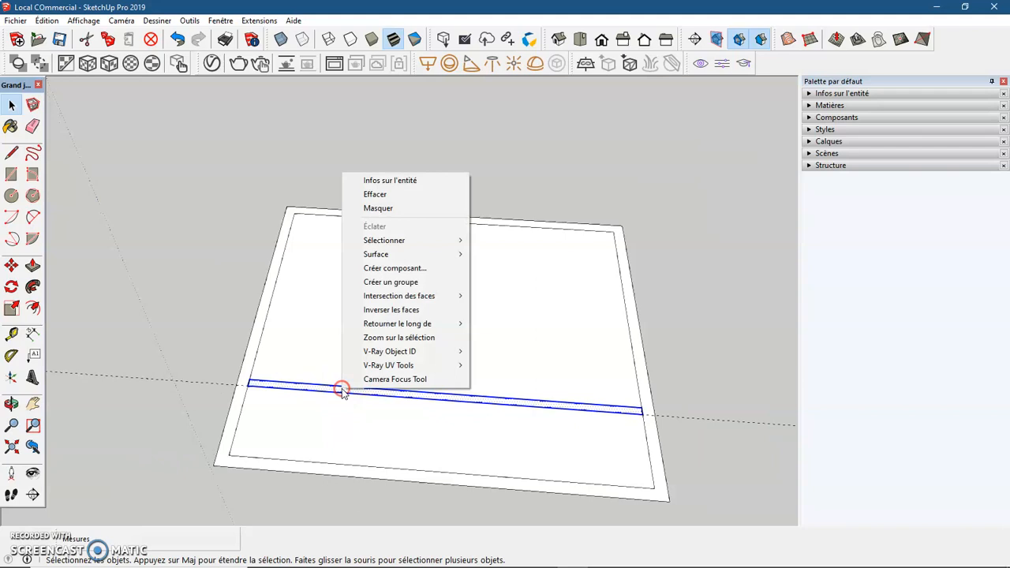
click(402, 282)
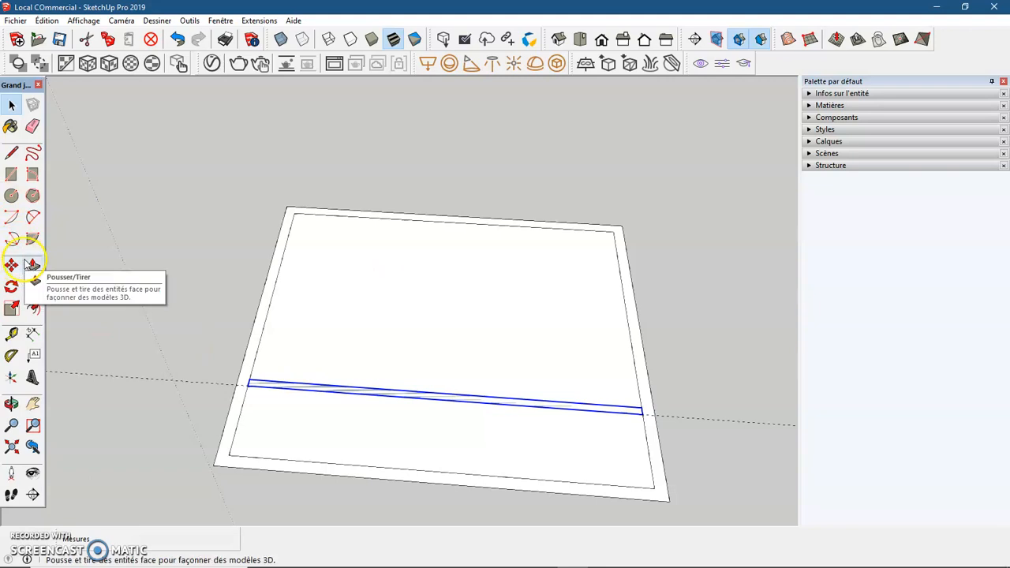
Copy the strip group 22 cm along the frame's inner side edge, away from the guide line
click(11, 267)
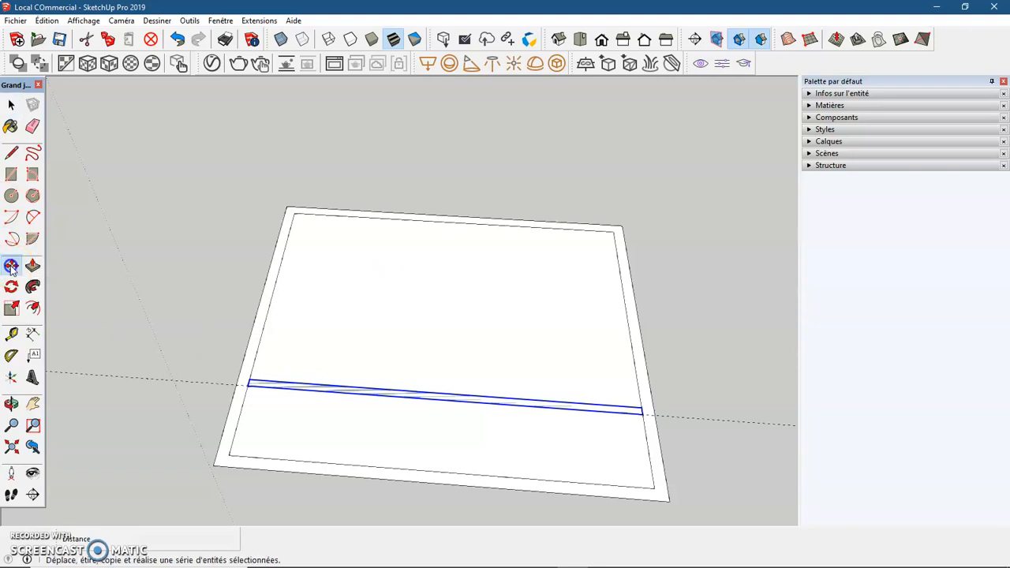
scroll(247, 386, up, 5)
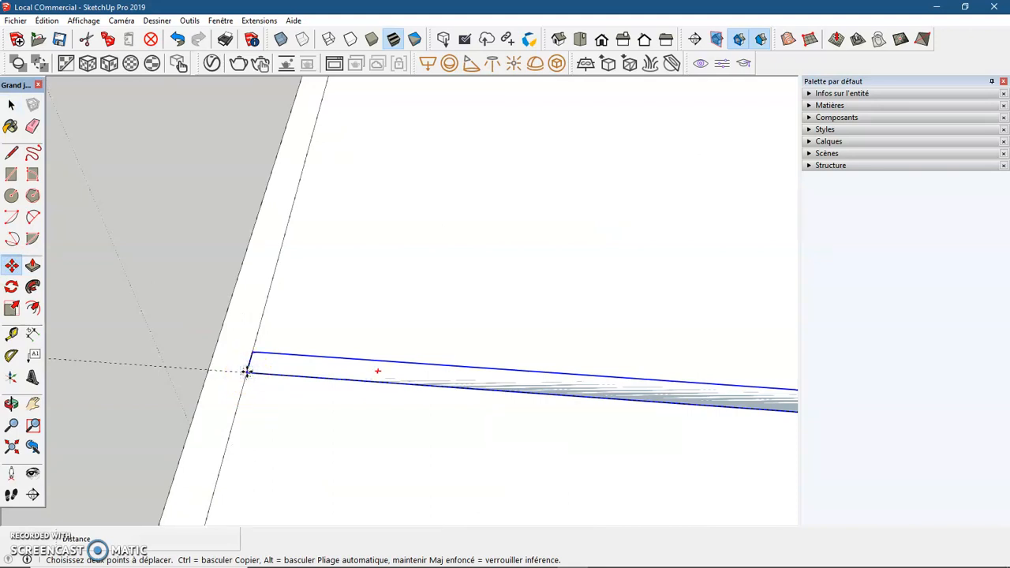
click(247, 370)
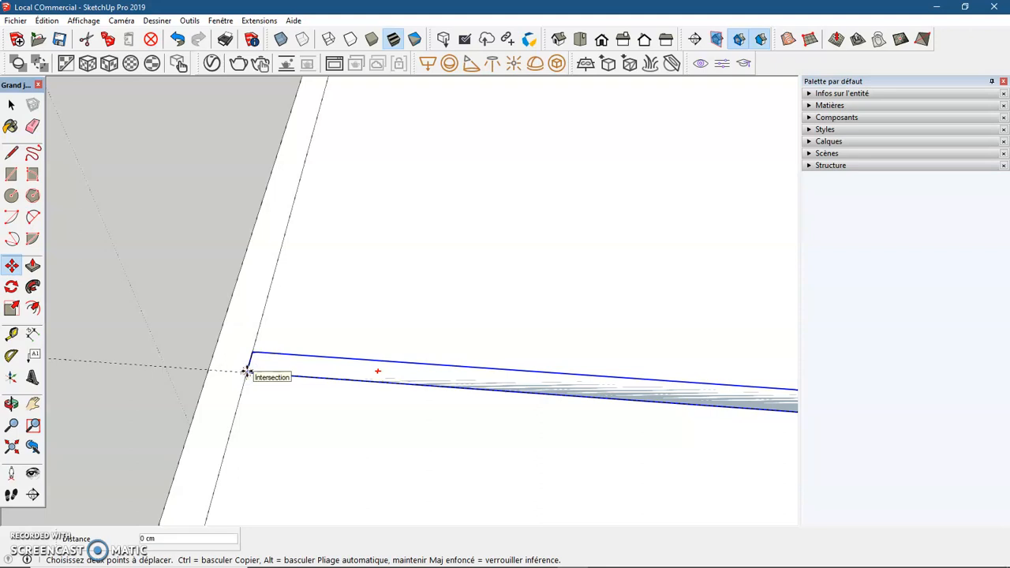
click(254, 337)
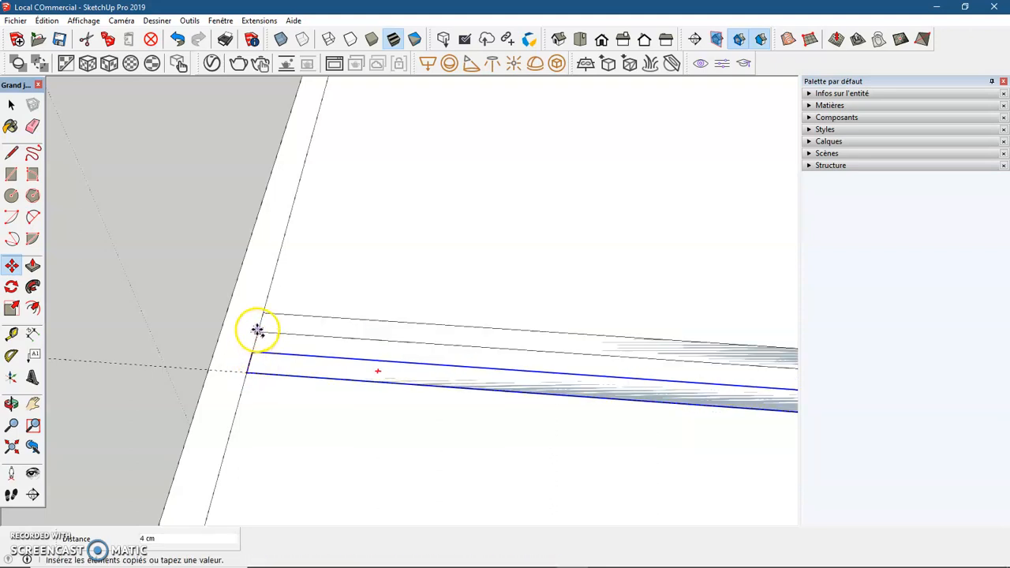
scroll(267, 291, down, 3)
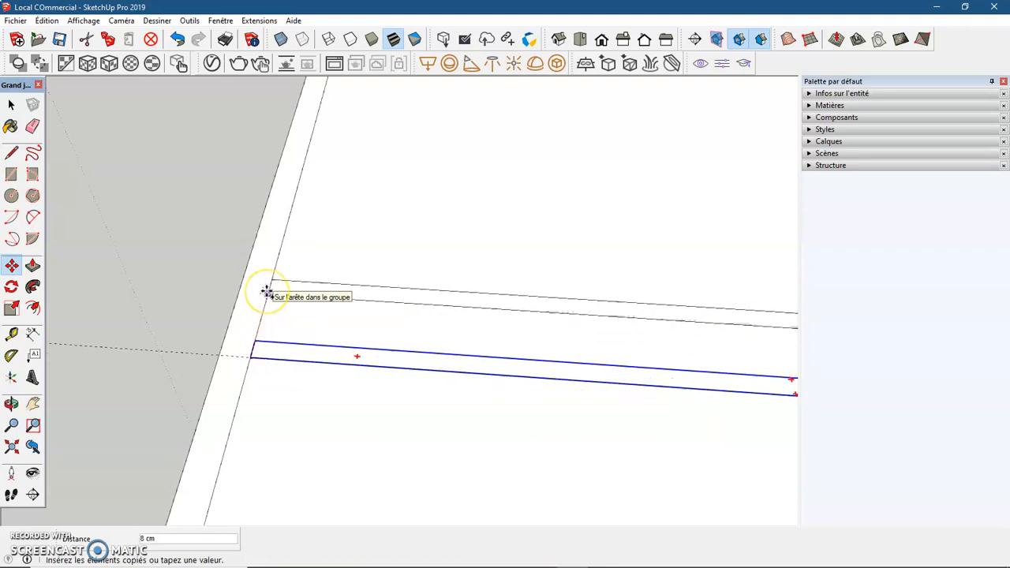
scroll(266, 291, down, 4)
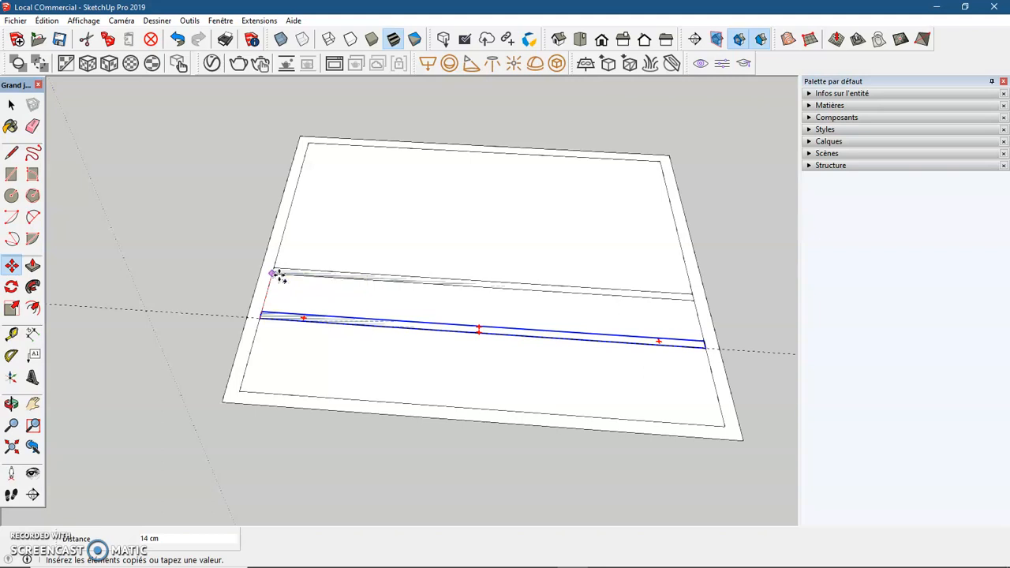
text(22)
click(278, 275)
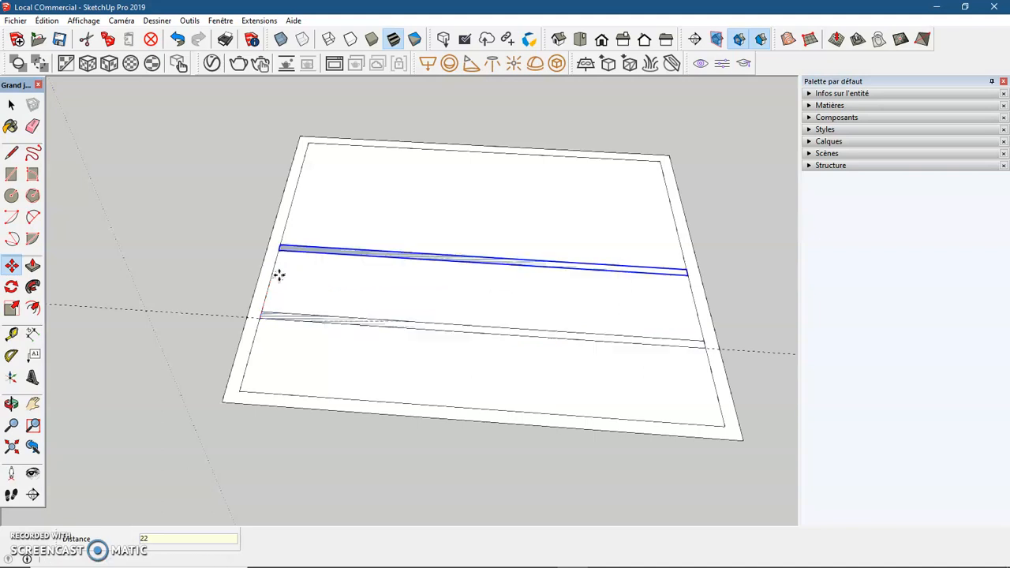
Multiply the last strip copy to produce two copies at the same 22 cm spacing
text(*)
key(Return)
key(space)
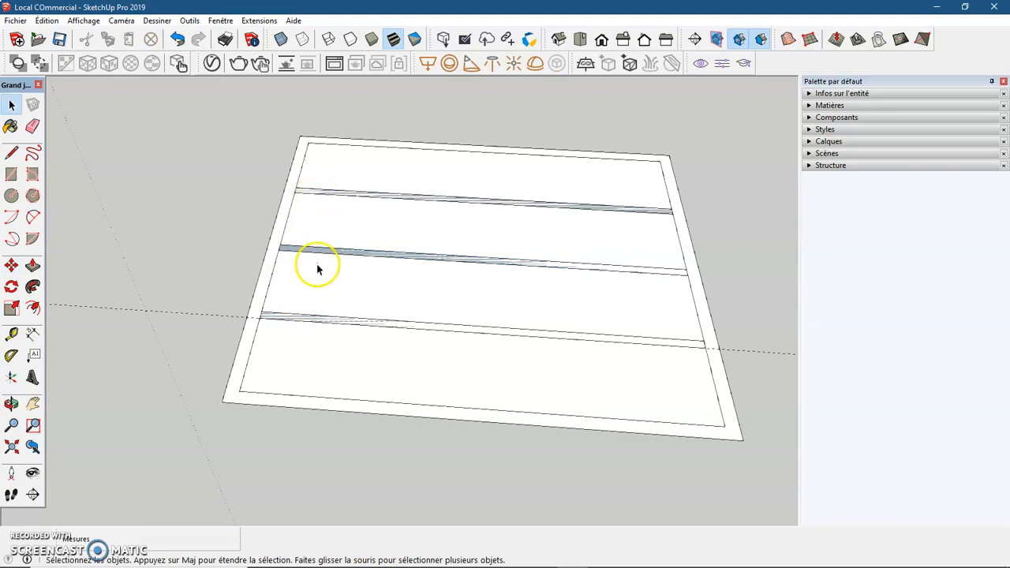
Open the original strip group beside the guide line for editing and extrude its face upward 15 cm
middle_drag(212, 276, 219, 394)
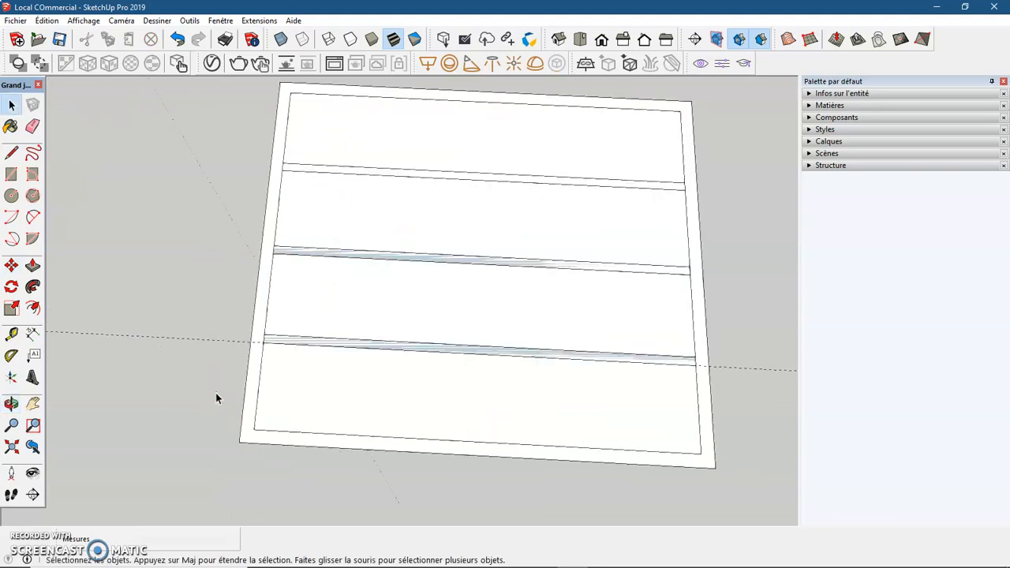
scroll(216, 393, down, 2)
scroll(214, 392, down, 1)
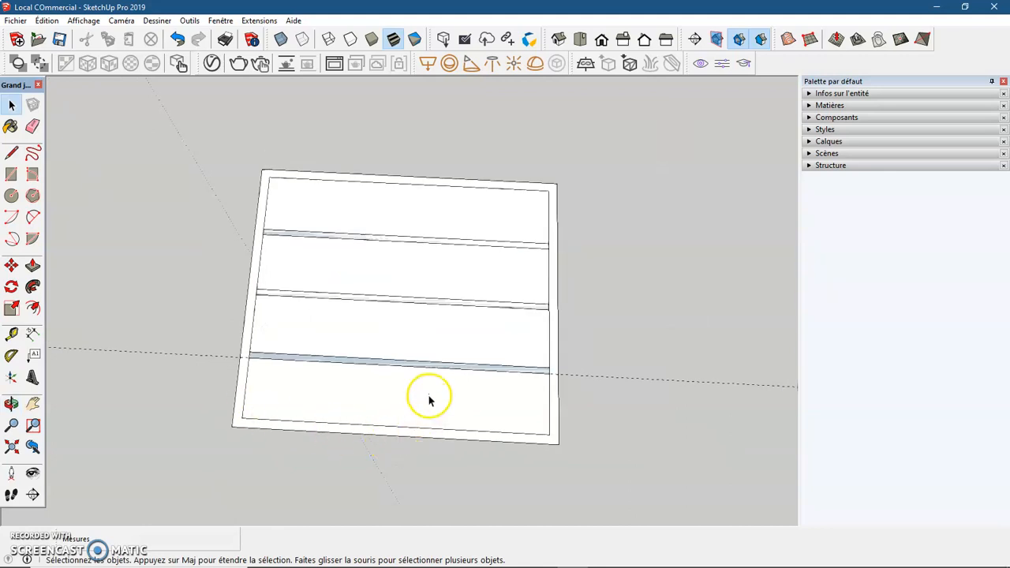
scroll(433, 388, up, 2)
scroll(433, 388, up, 1)
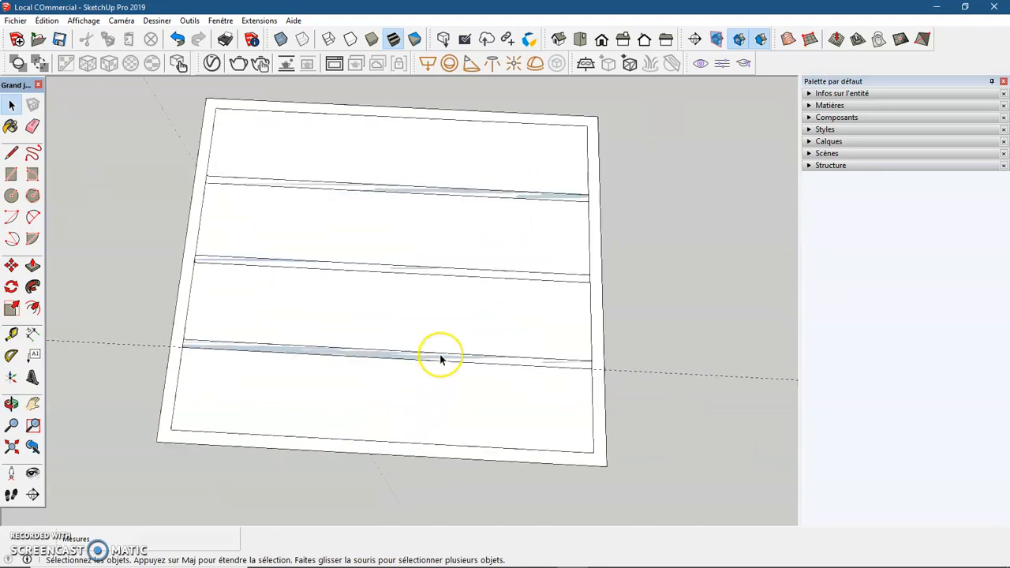
double_click(440, 358)
middle_drag(273, 374, 279, 273)
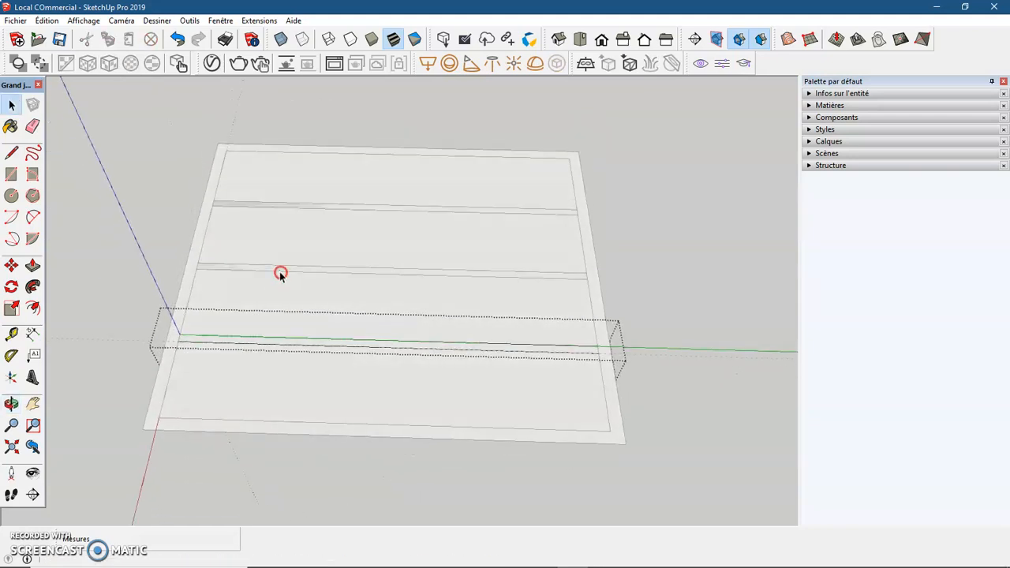
click(32, 265)
click(198, 345)
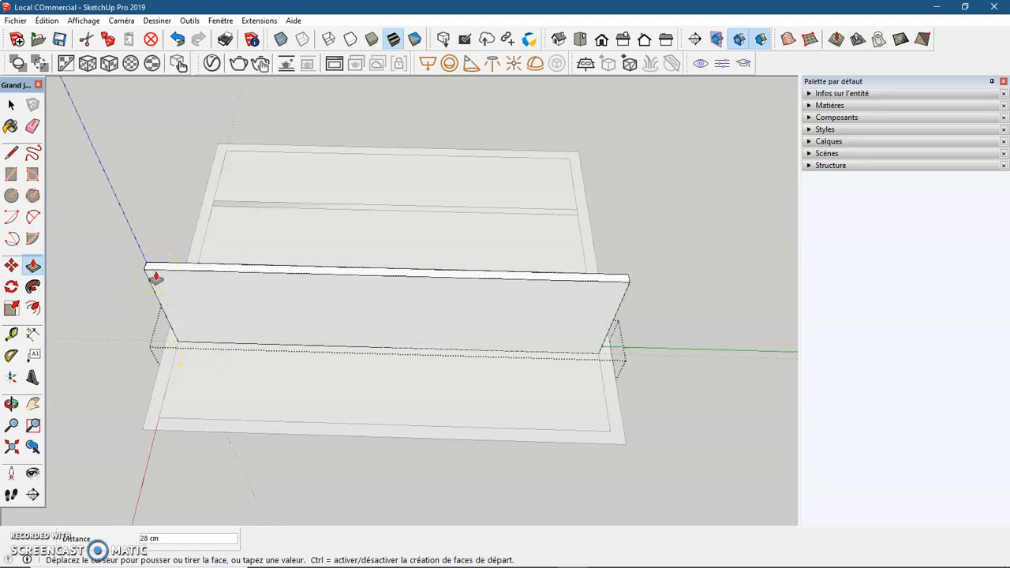
text(15)
key(Return)
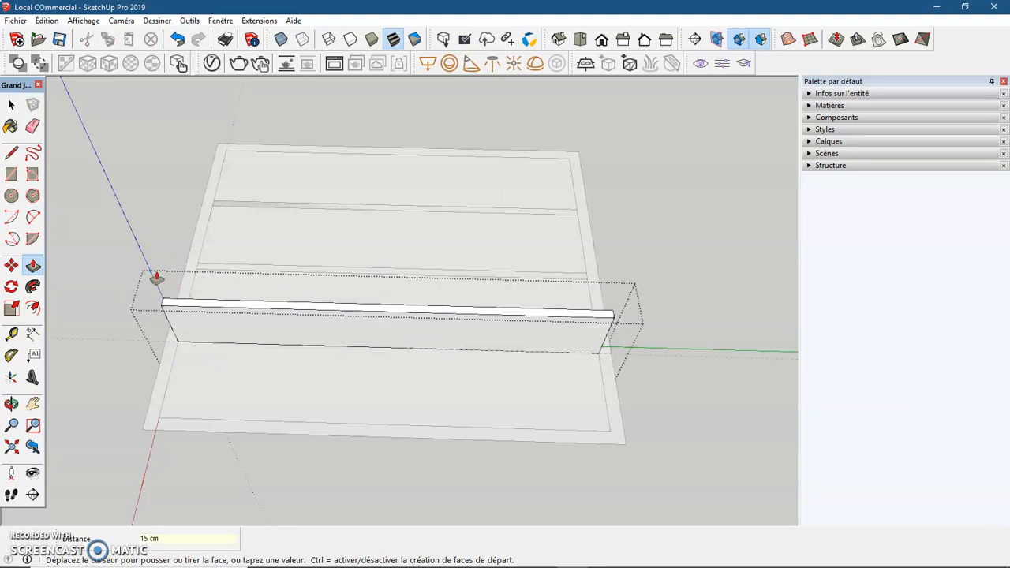
key(space)
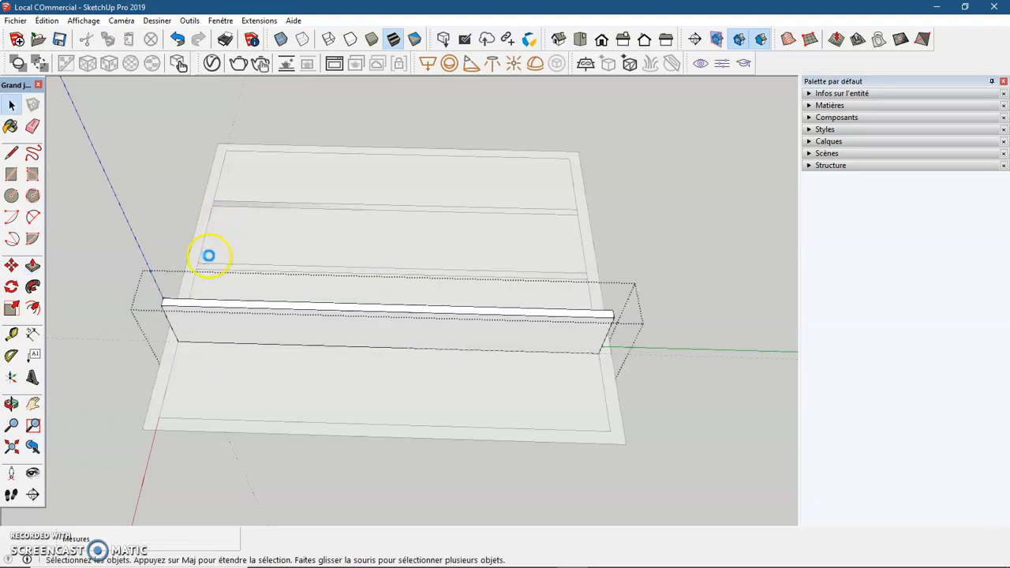
click(207, 253)
Edit the middle strip group and extrude its face to the height of the raised front strip, 15 cm
middle_drag(209, 254, 208, 308)
click(218, 271)
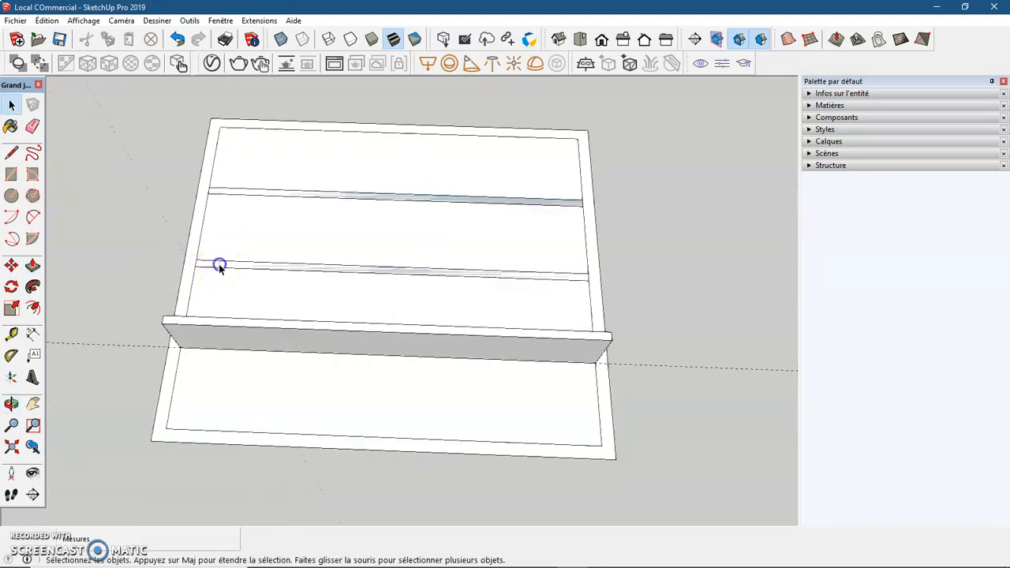
right_click(220, 267)
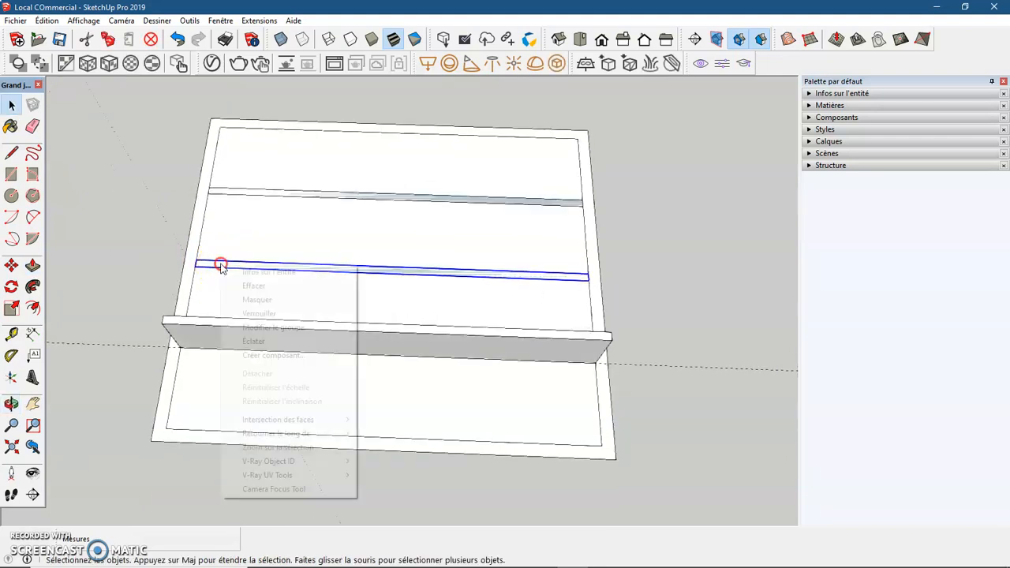
click(268, 330)
click(33, 266)
click(207, 273)
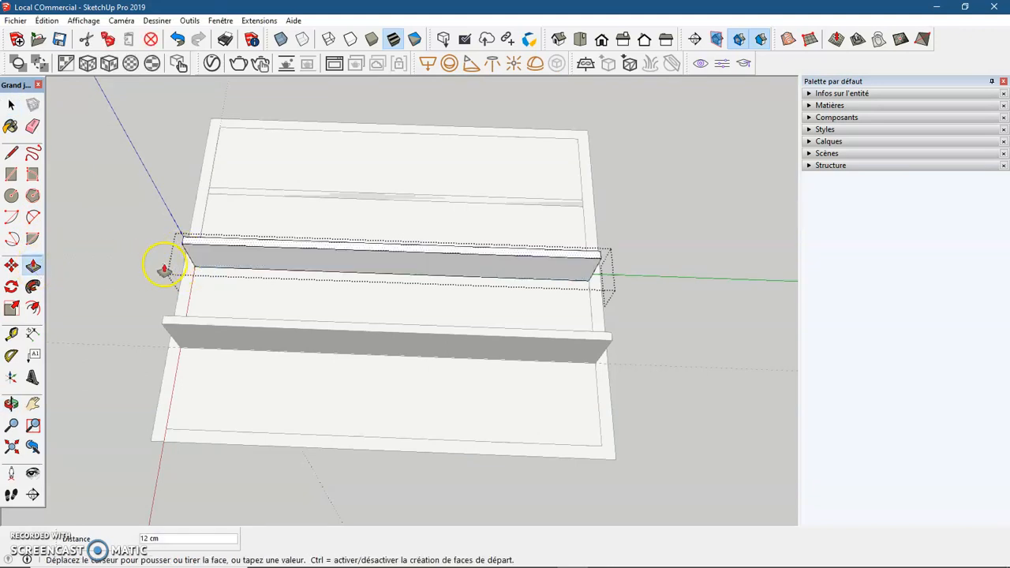
click(165, 317)
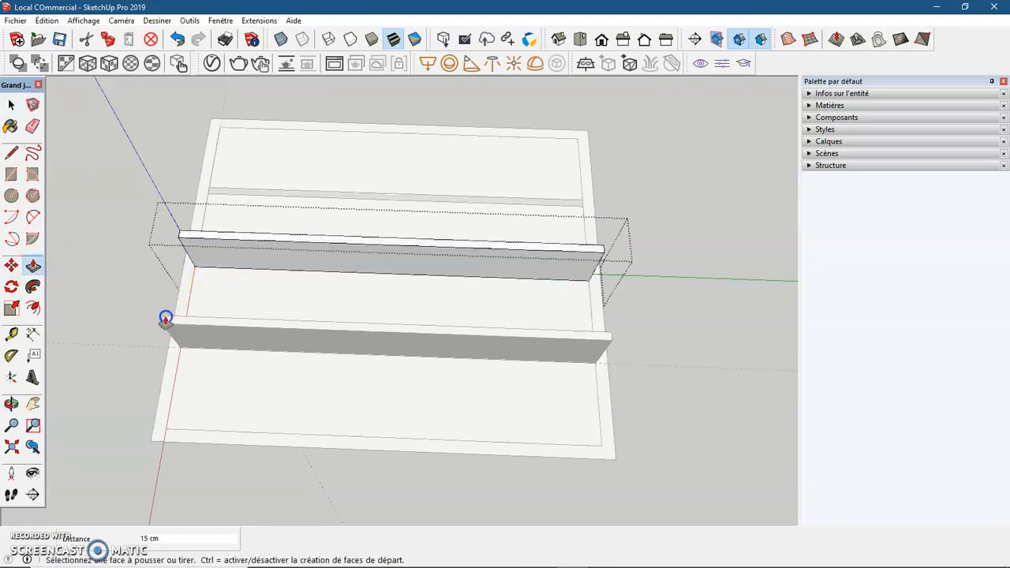
key(space)
click(188, 197)
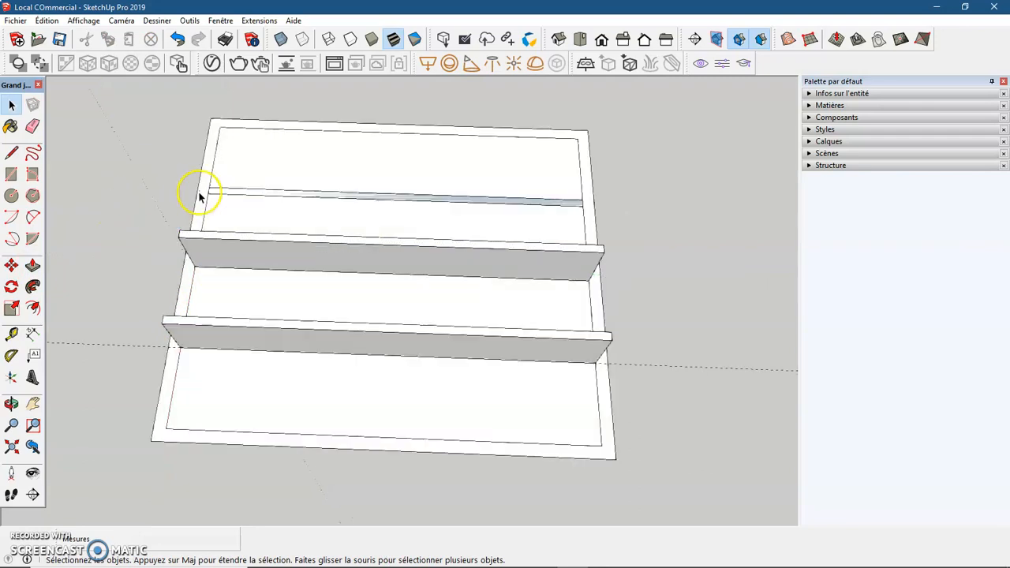
Edit the remaining flat strip group and extrude its face to the height of the neighbouring raised strip, 15 cm
double_click(213, 192)
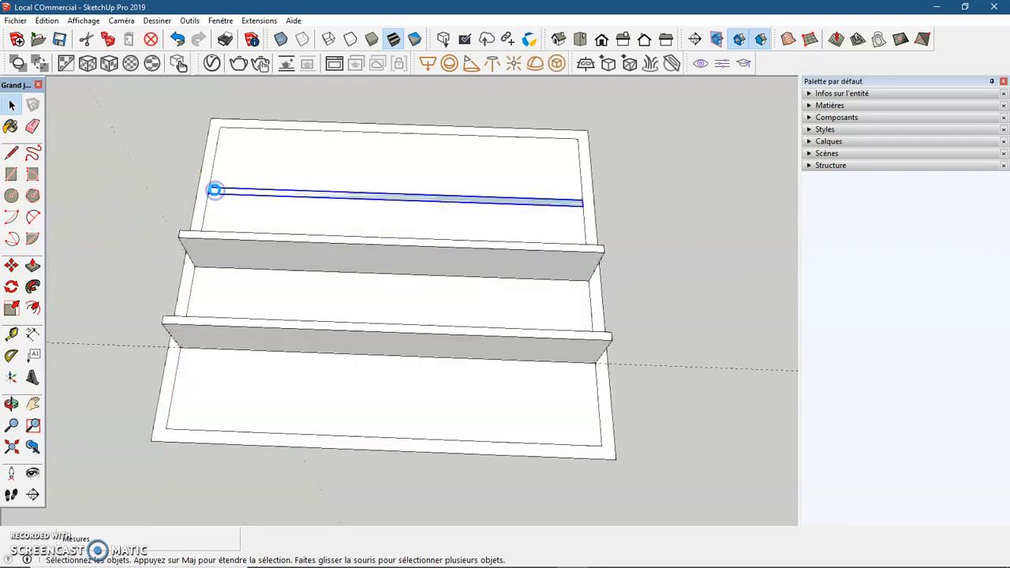
click(33, 266)
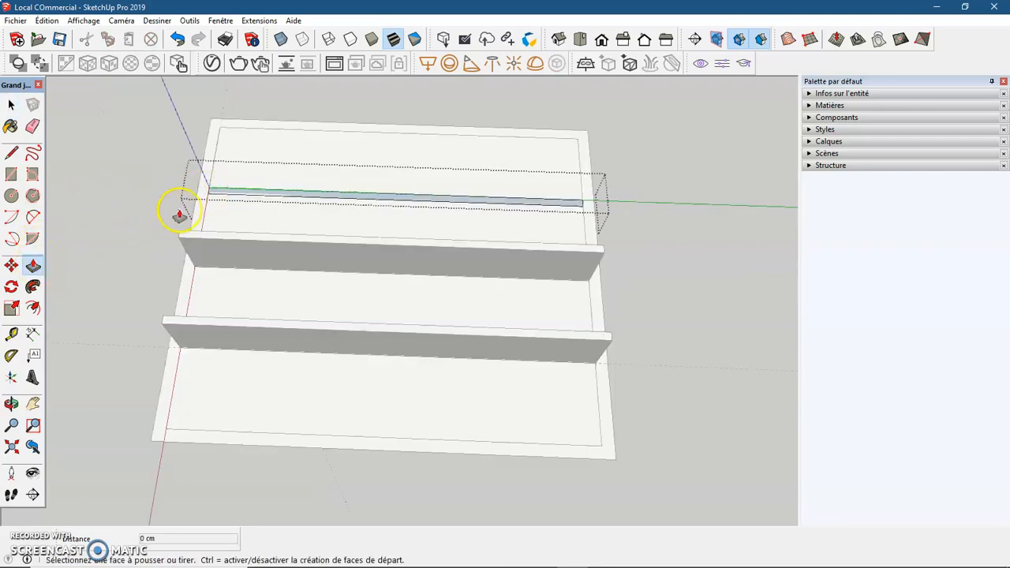
click(224, 197)
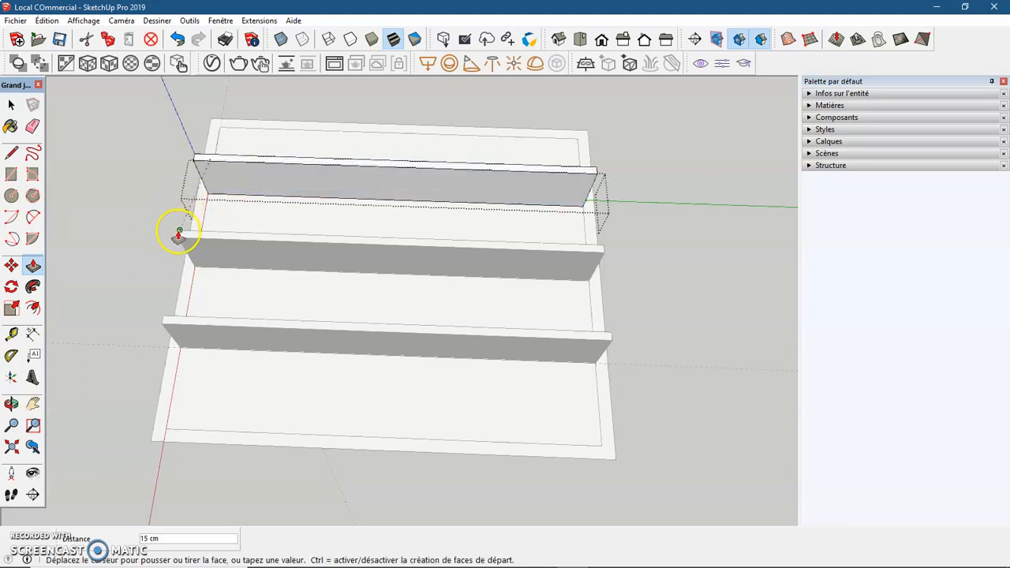
click(178, 235)
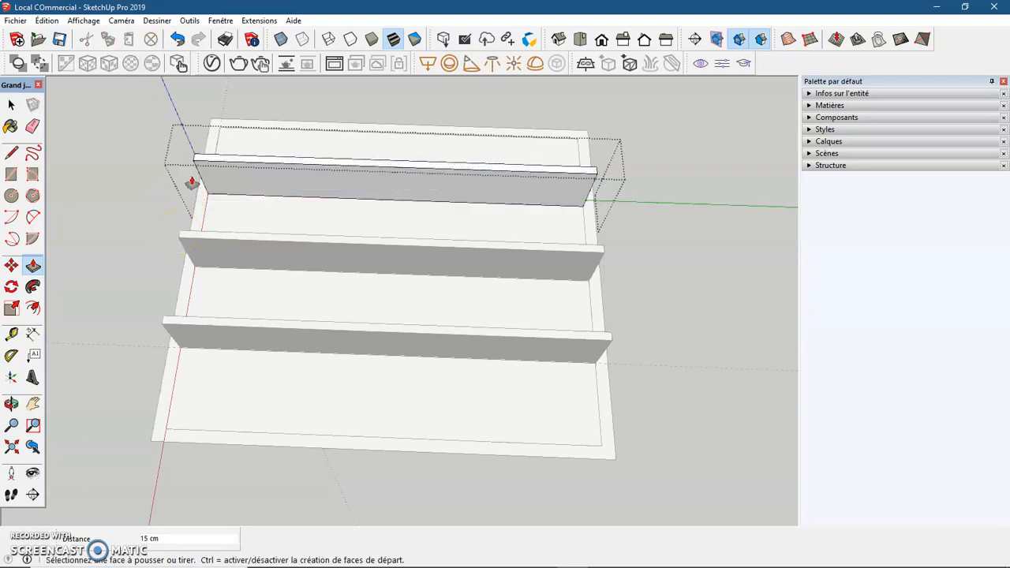
key(space)
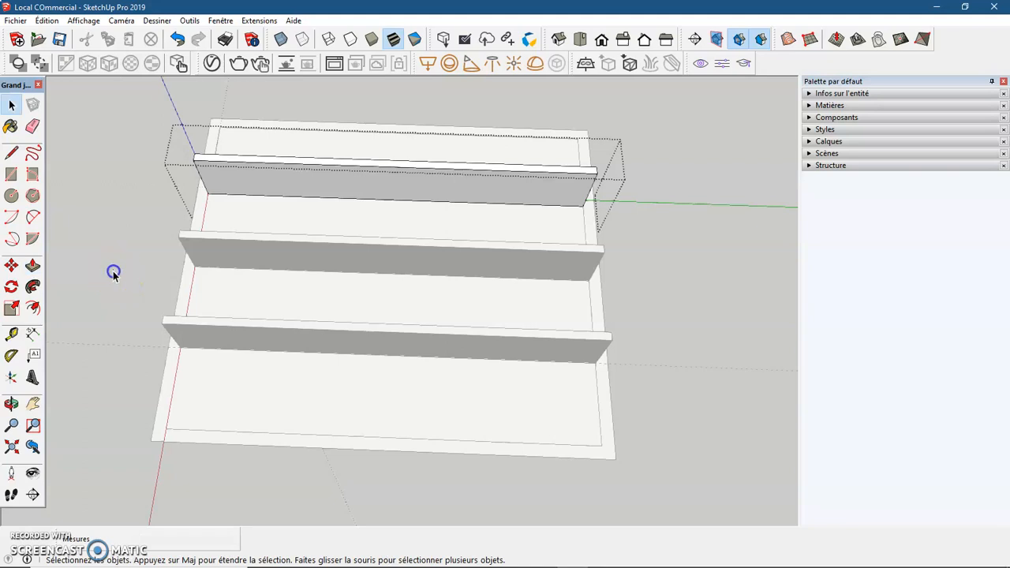
click(113, 272)
Edit the outer frame group and extrude the border face 15 cm, level with the tops of the cross strips
middle_drag(115, 309, 190, 300)
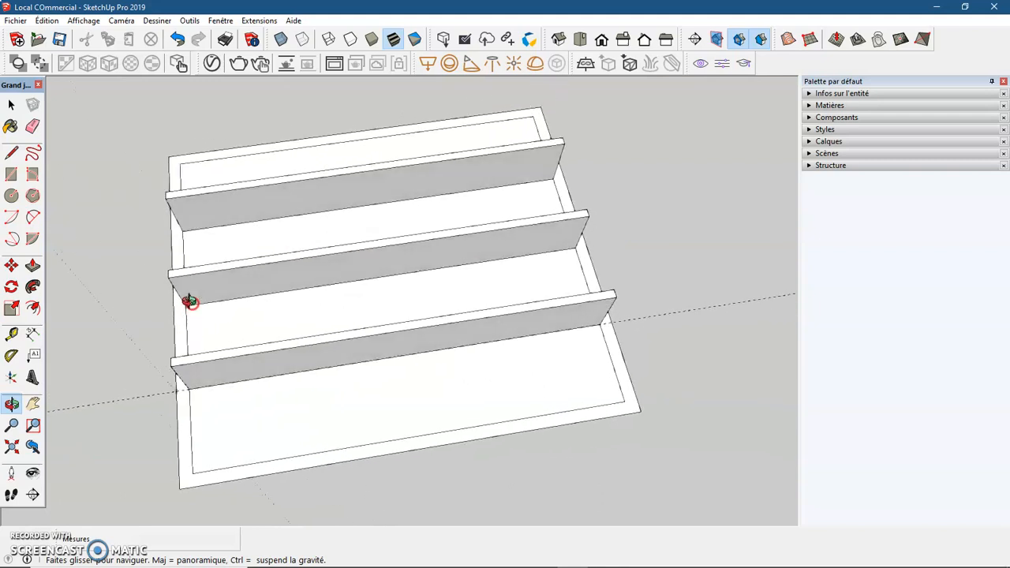
click(212, 479)
right_click(216, 479)
click(290, 292)
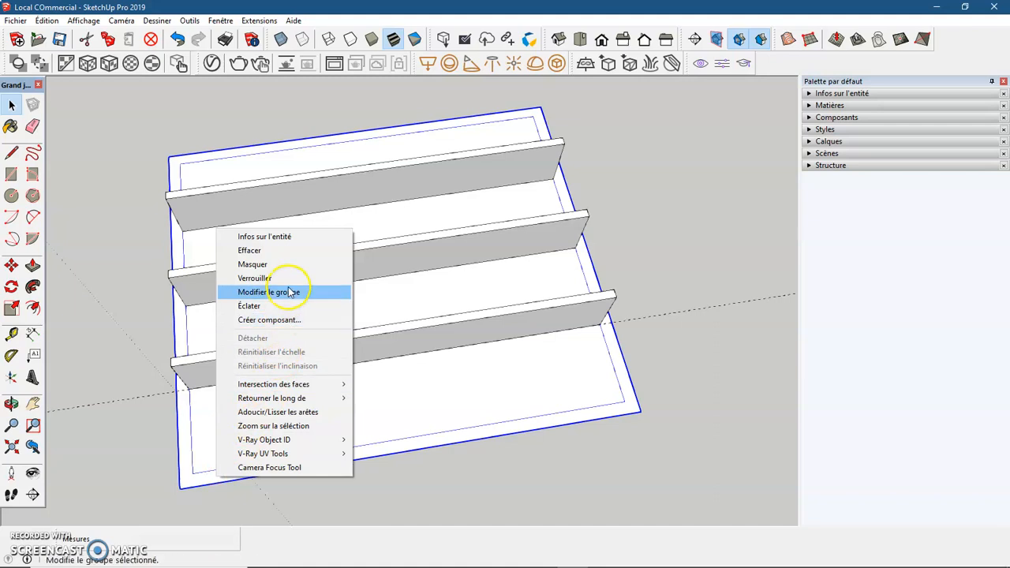
click(33, 267)
click(175, 482)
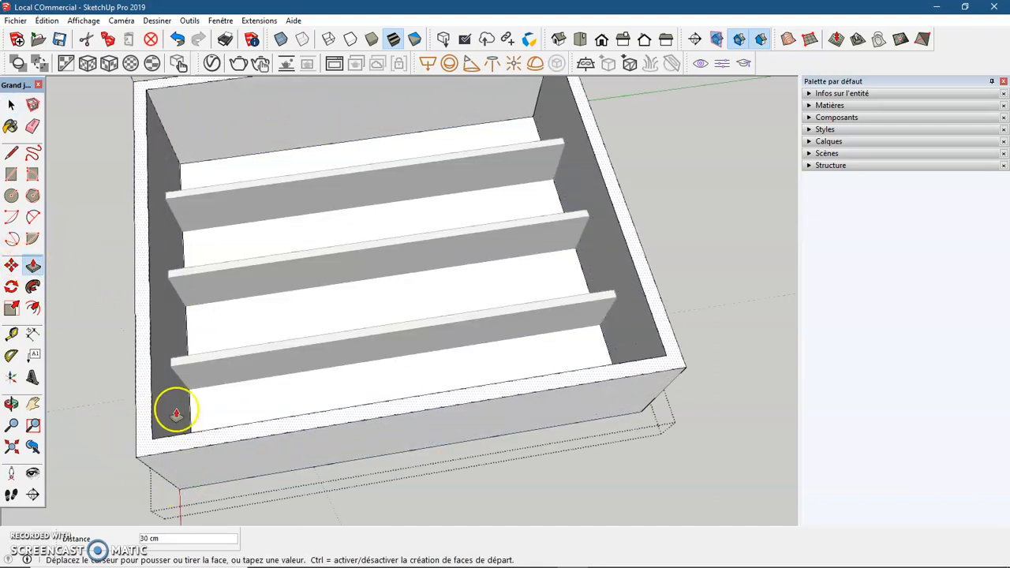
click(176, 365)
Thicken the unit's base by pulling the underside faces of the panel and the frame border down 2 cm
middle_drag(117, 410, 103, 218)
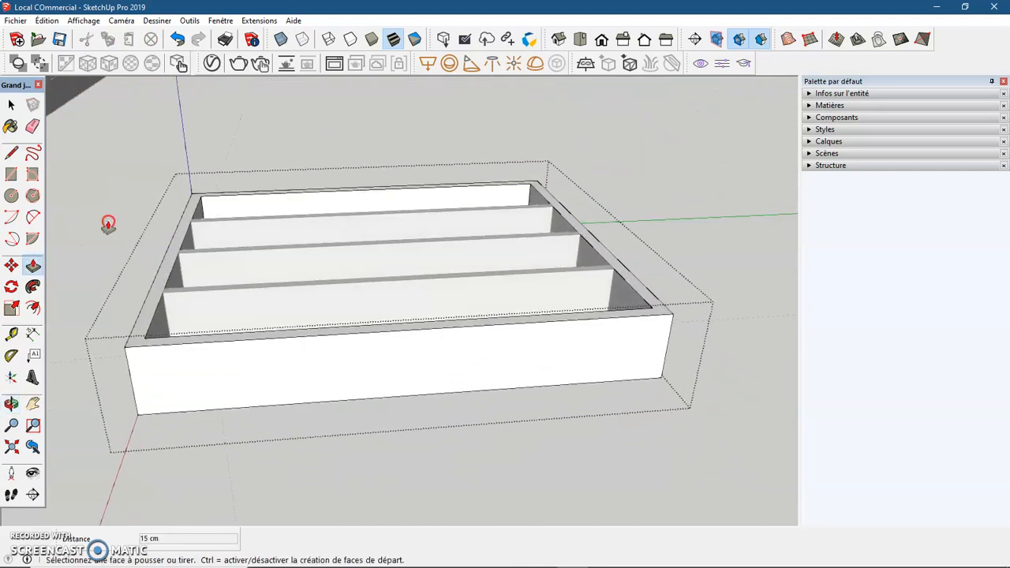
middle_drag(196, 472, 111, 205)
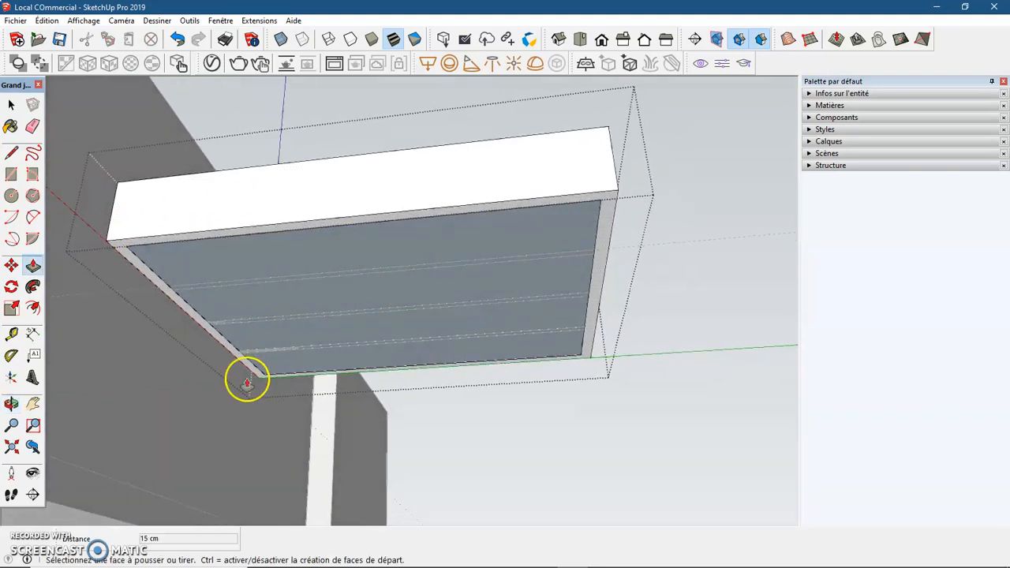
click(206, 268)
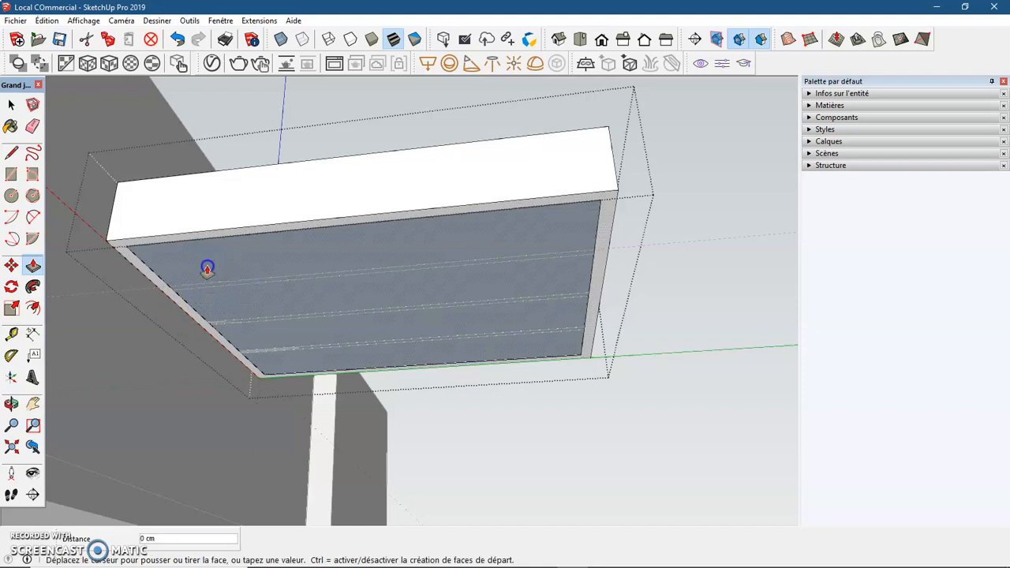
click(207, 276)
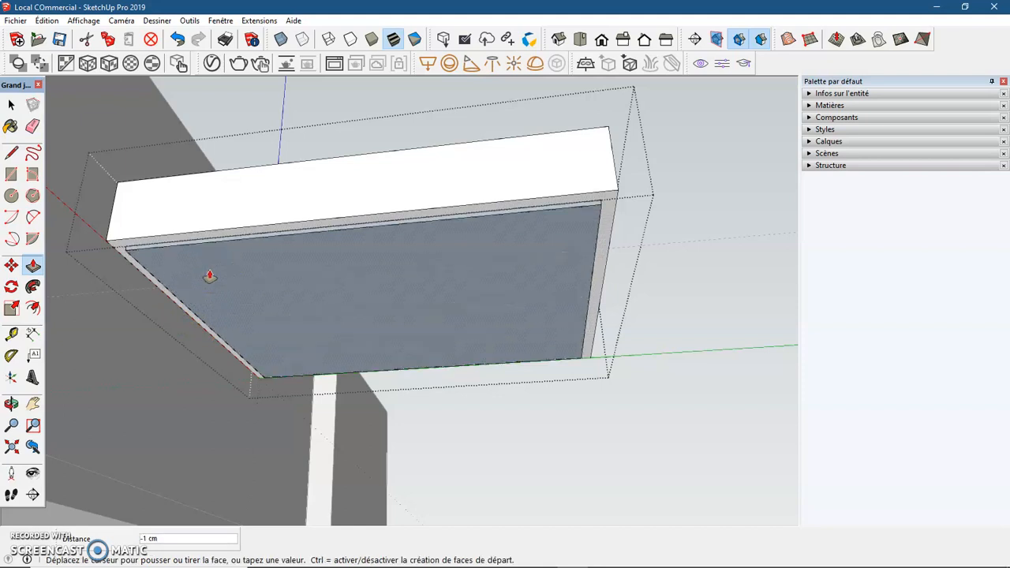
drag(209, 269, 128, 254)
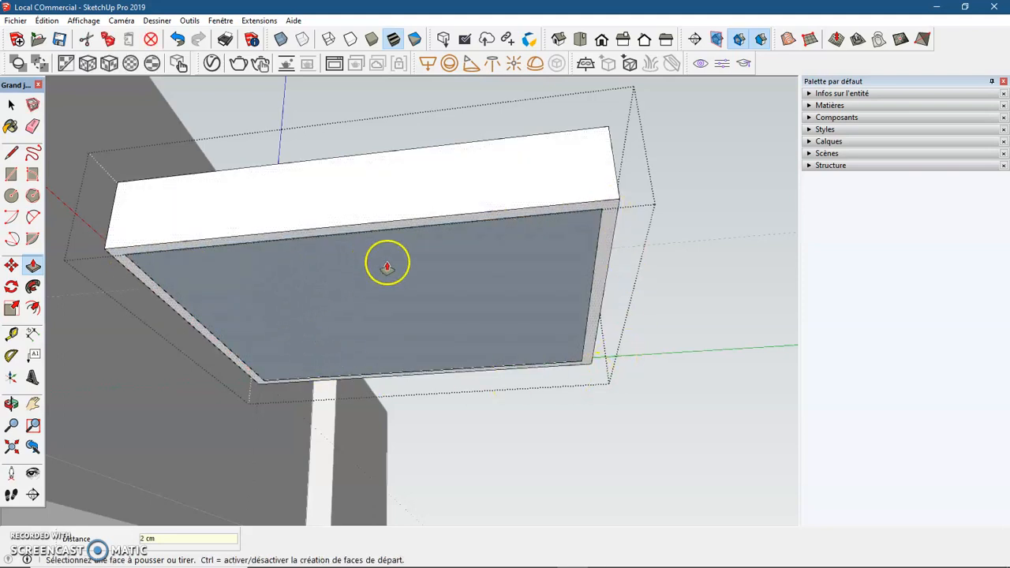
key(space)
click(670, 280)
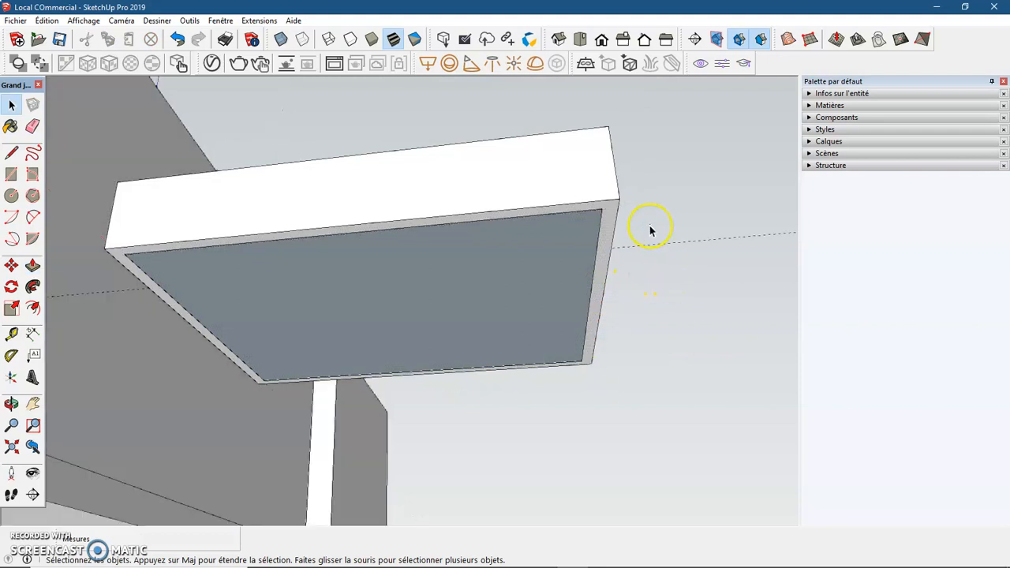
Delete the guide line running across the framed unit
middle_drag(598, 218, 429, 478)
scroll(417, 433, down, 5)
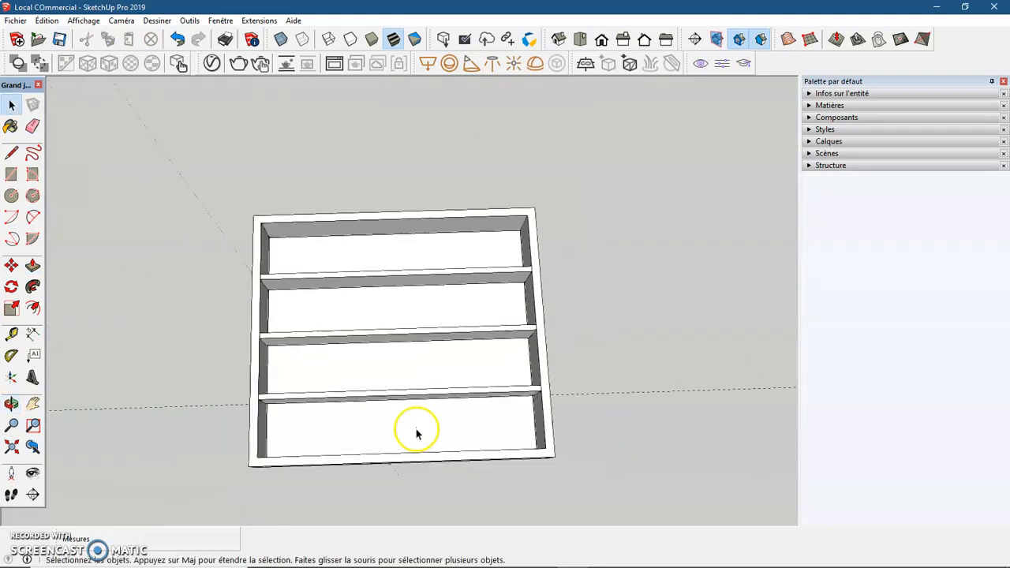
middle_drag(466, 387, 92, 178)
scroll(496, 378, down, 5)
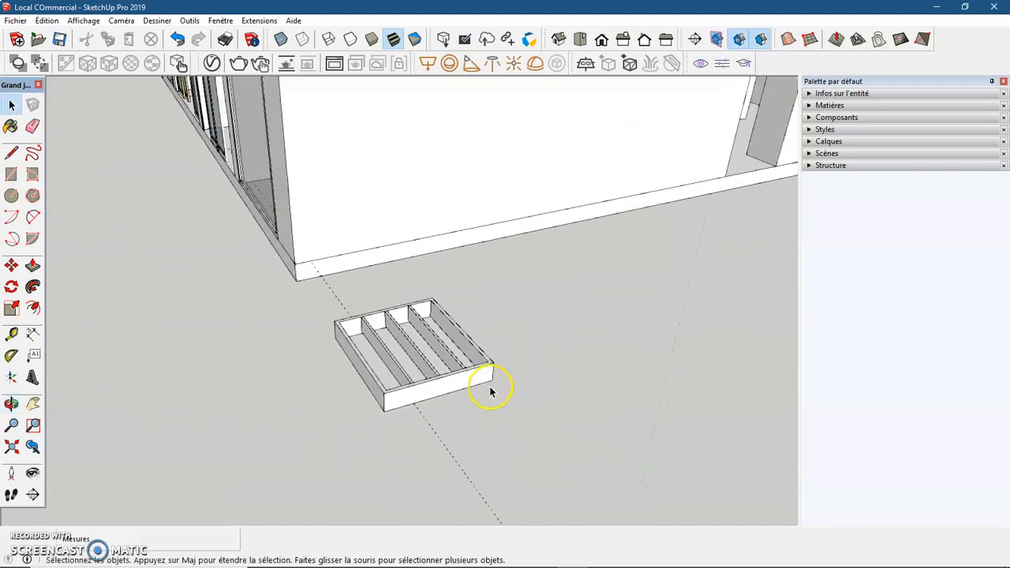
click(444, 446)
Select the frame with all its cross strips and combine them into one group
drag(271, 292, 271, 292)
right_click(430, 371)
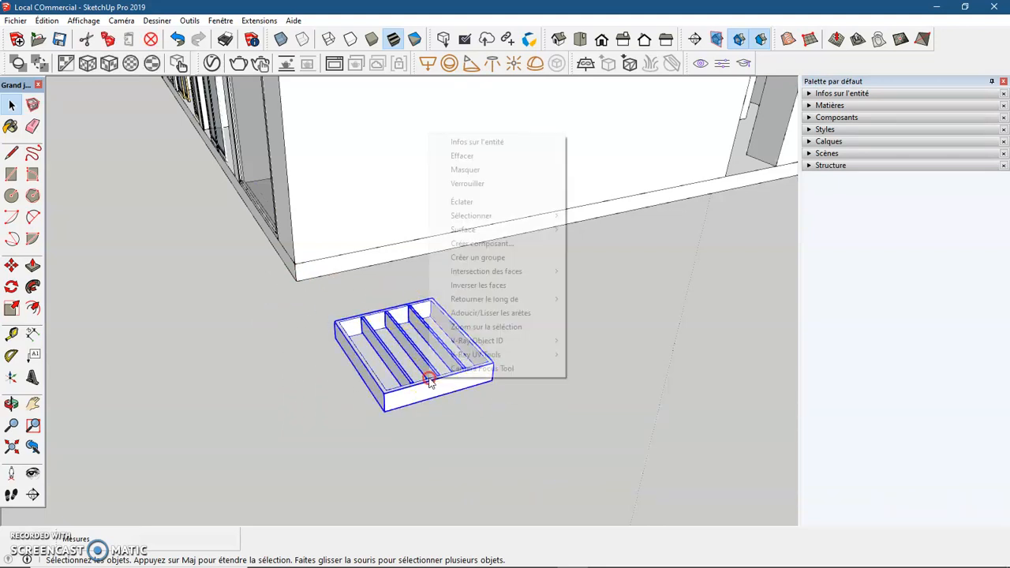
click(477, 258)
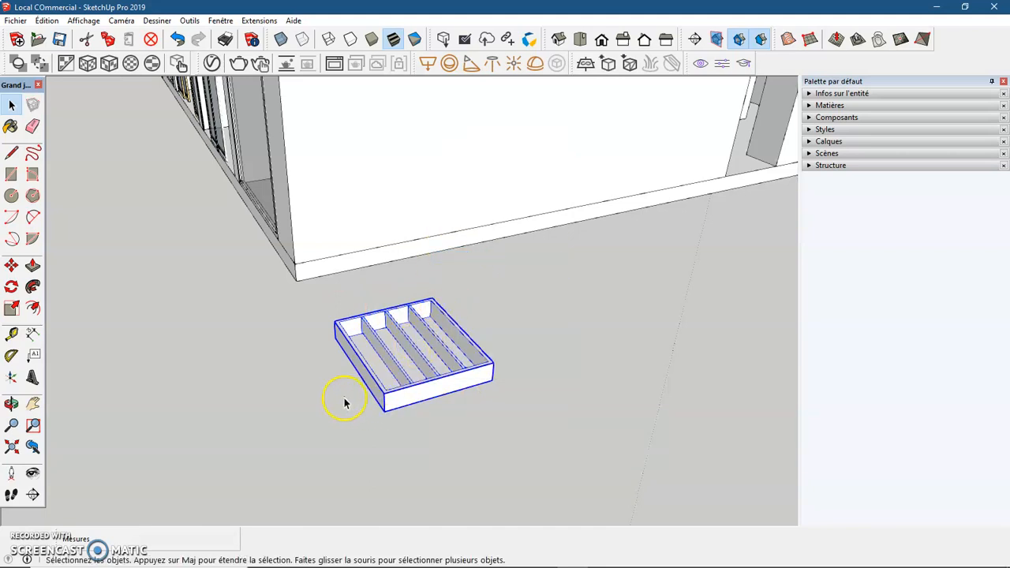
Rotate the shelving unit group 90° about its lower corner so it stands upright, and save the model
click(11, 288)
middle_drag(429, 424, 361, 343)
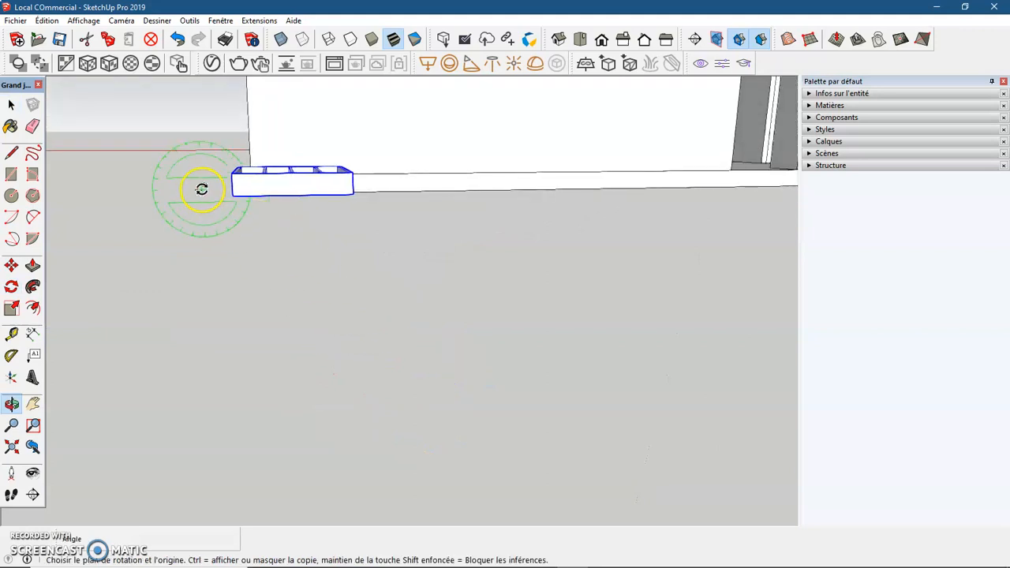
scroll(201, 189, up, 5)
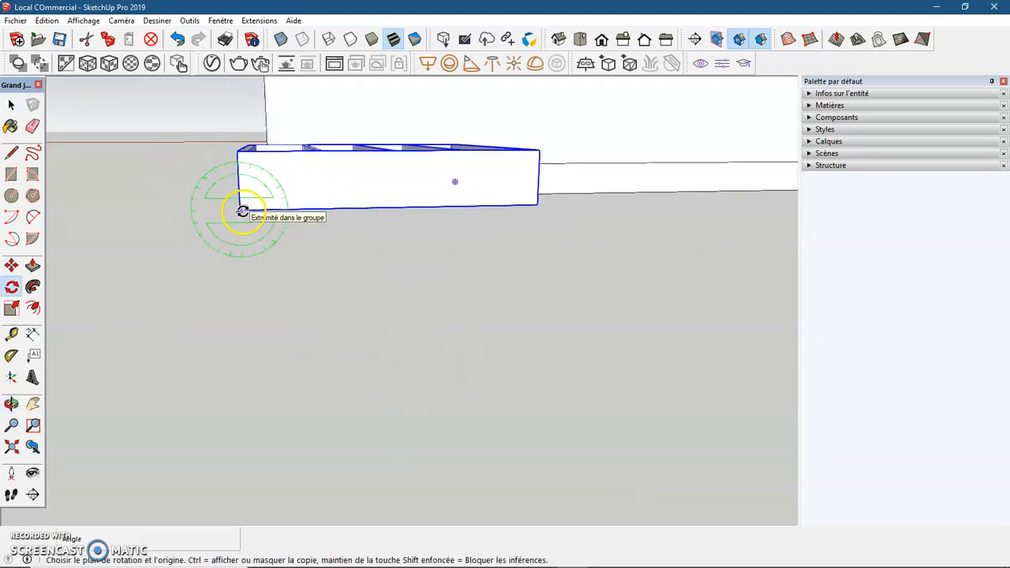
click(241, 210)
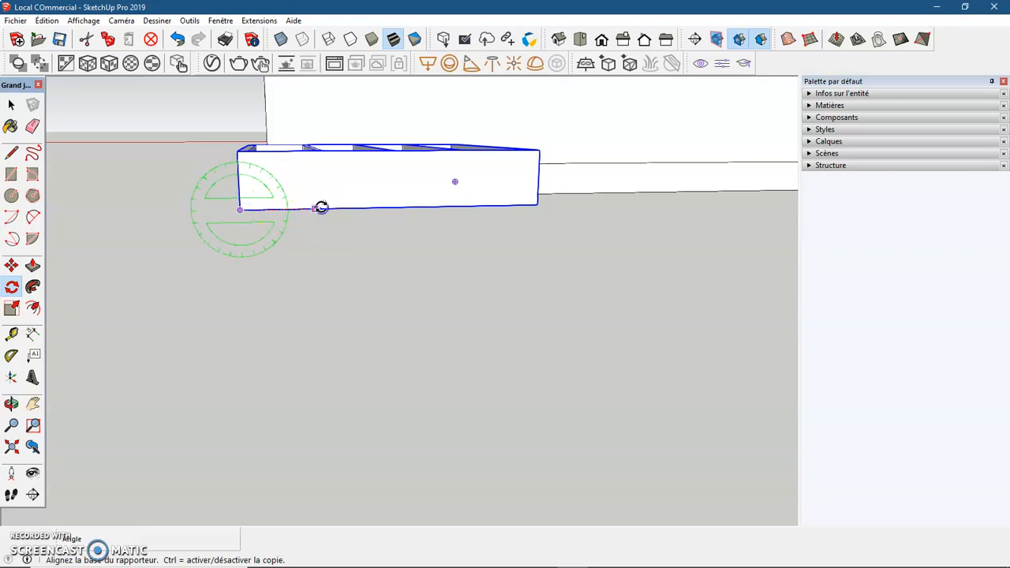
click(315, 208)
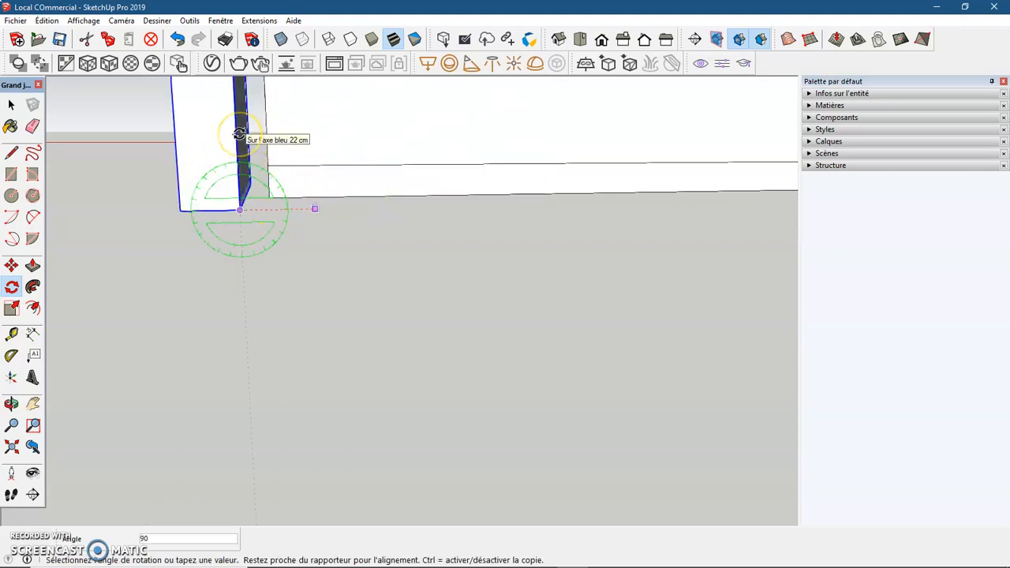
click(239, 134)
middle_drag(184, 260, 225, 297)
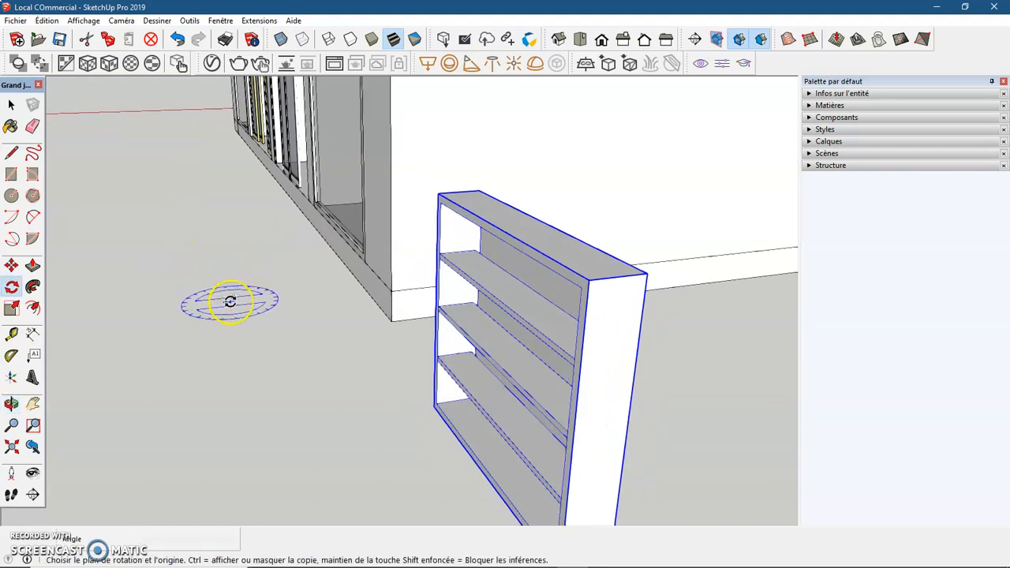
key(space)
click(237, 357)
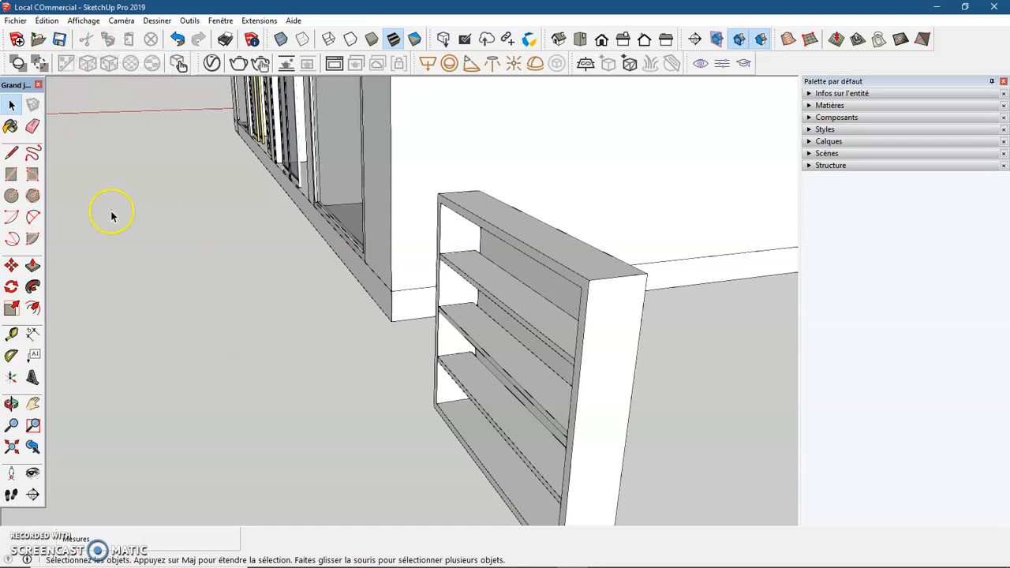
click(61, 40)
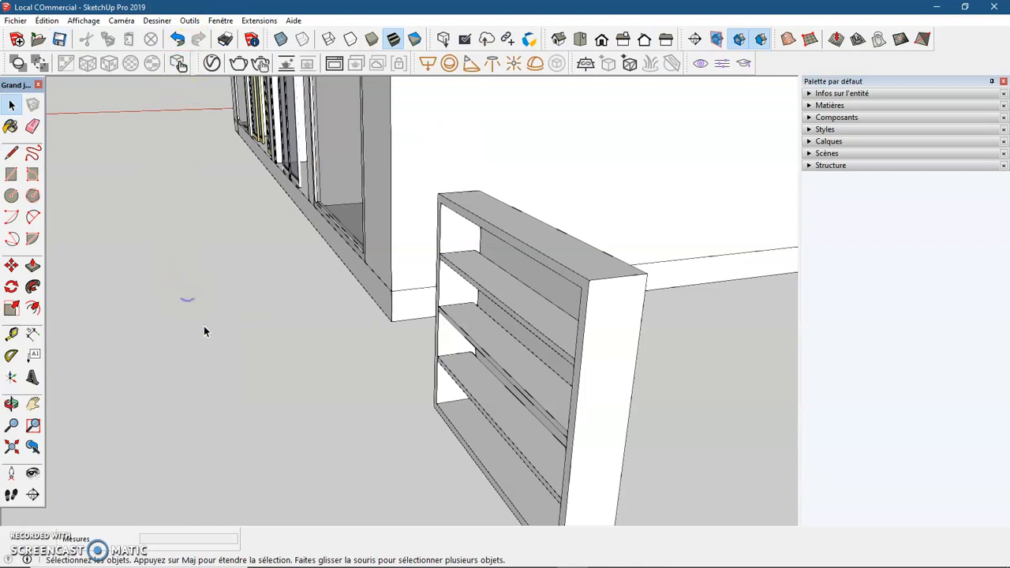
Draw a circle with a radius of 100 cm on the ground beside the shelving unit
scroll(206, 333, down, 5)
middle_drag(212, 334, 239, 354)
middle_drag(242, 405, 265, 390)
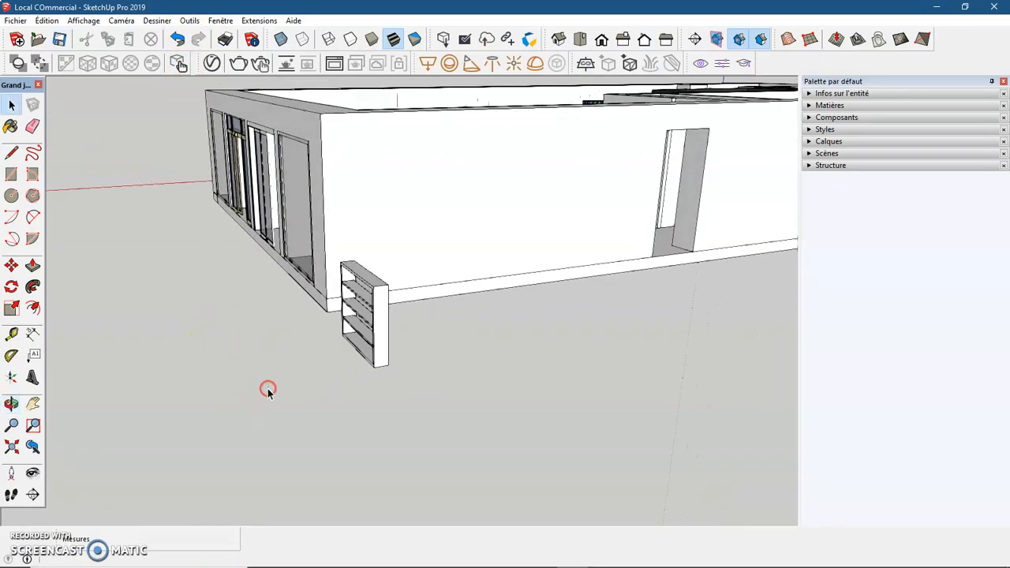
click(13, 197)
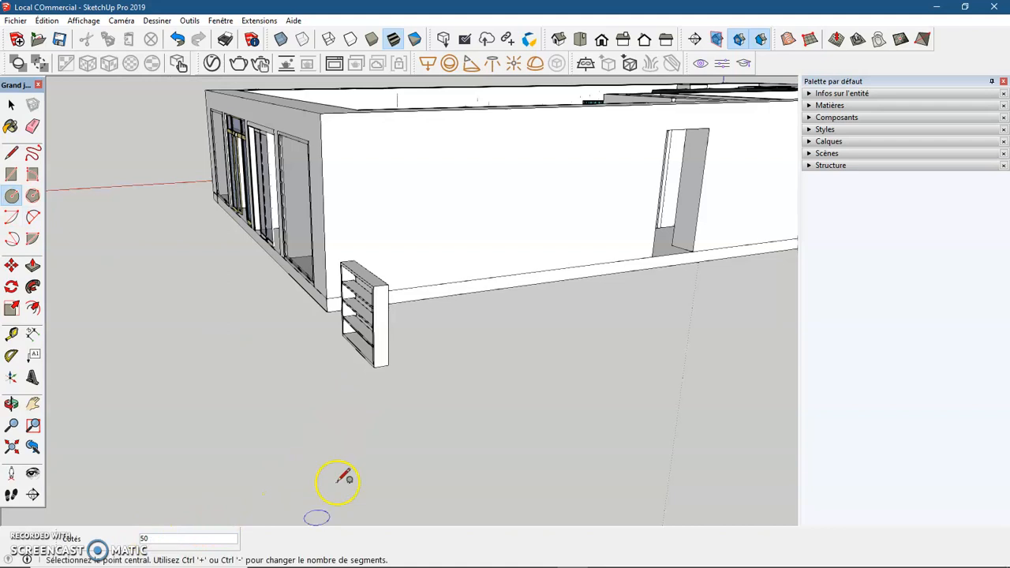
click(470, 385)
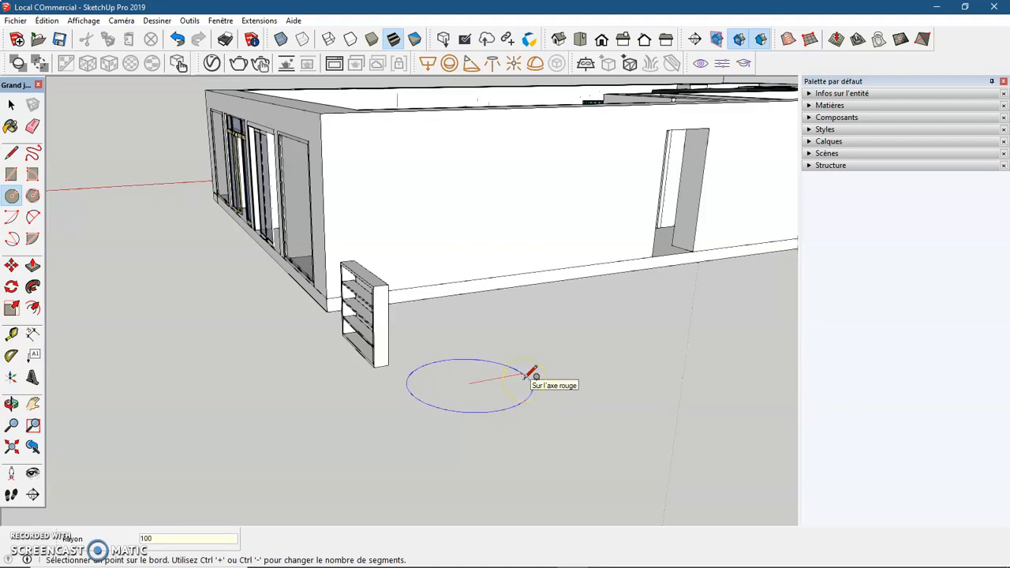
key(Return)
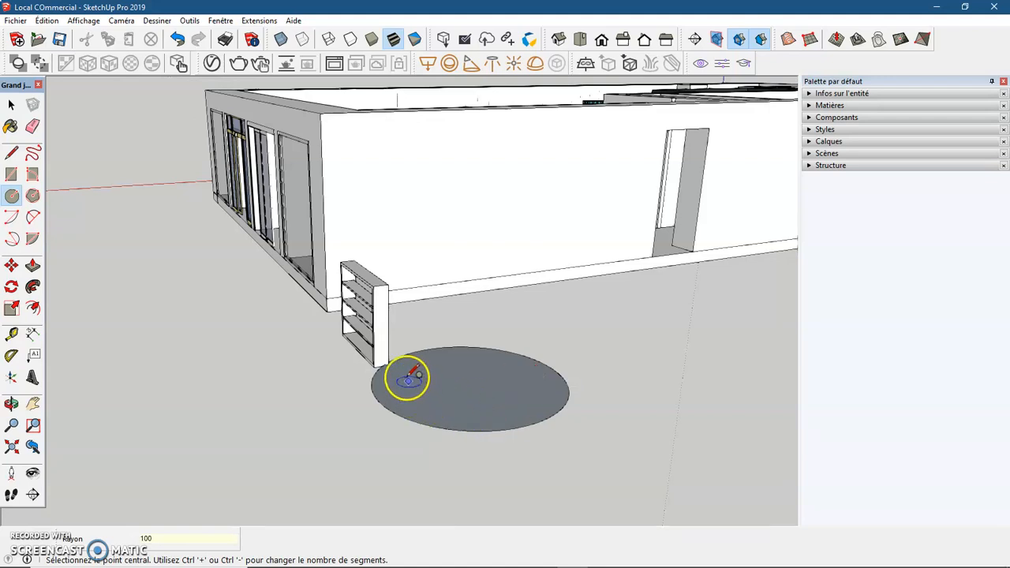
key(space)
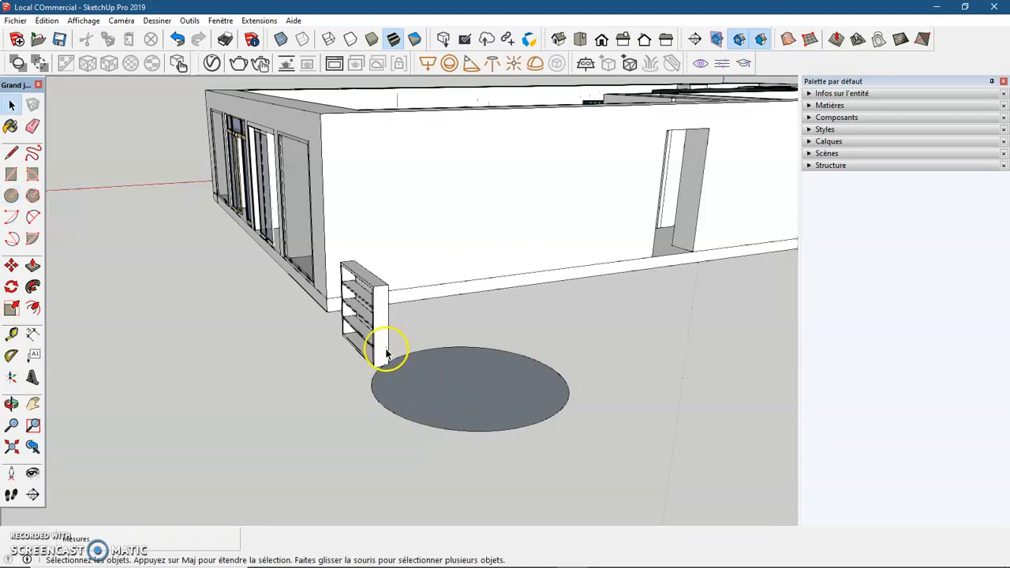
Move the shelving unit about 198 cm away from the circle, in front of the glazed facade
click(12, 262)
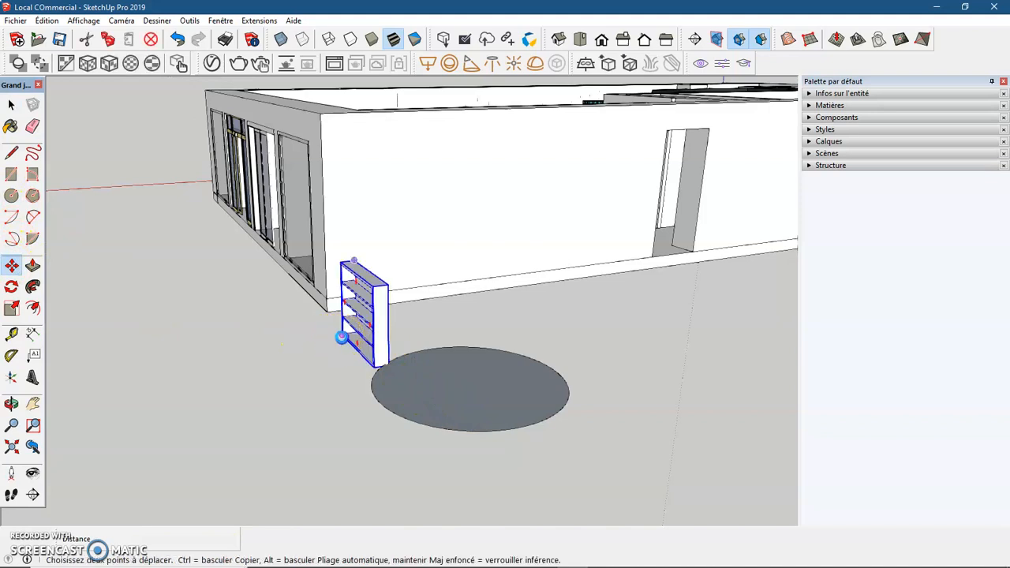
click(341, 337)
click(242, 298)
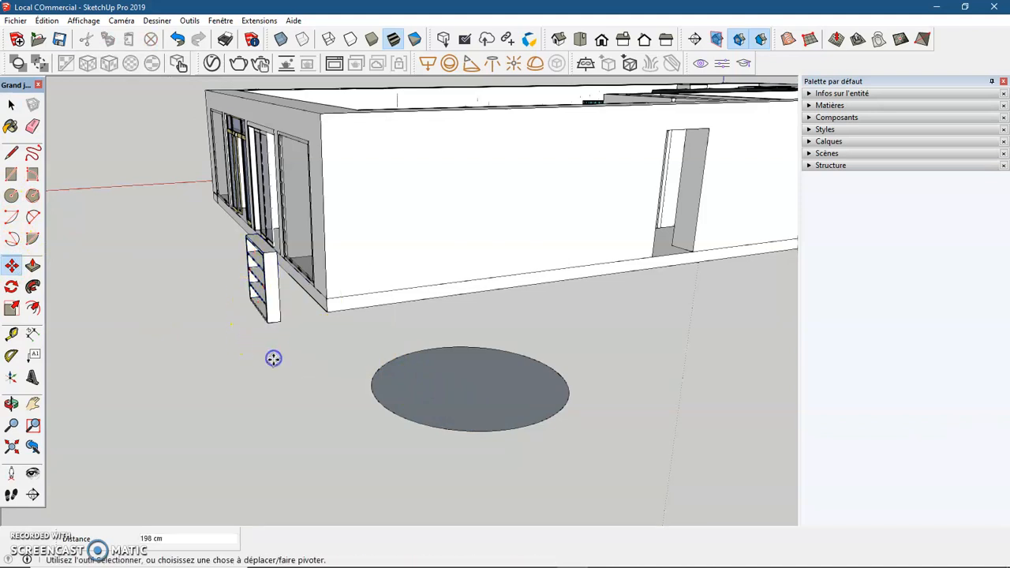
key(space)
Extrude the circular face upward 5 cm to form a round tabletop
click(419, 384)
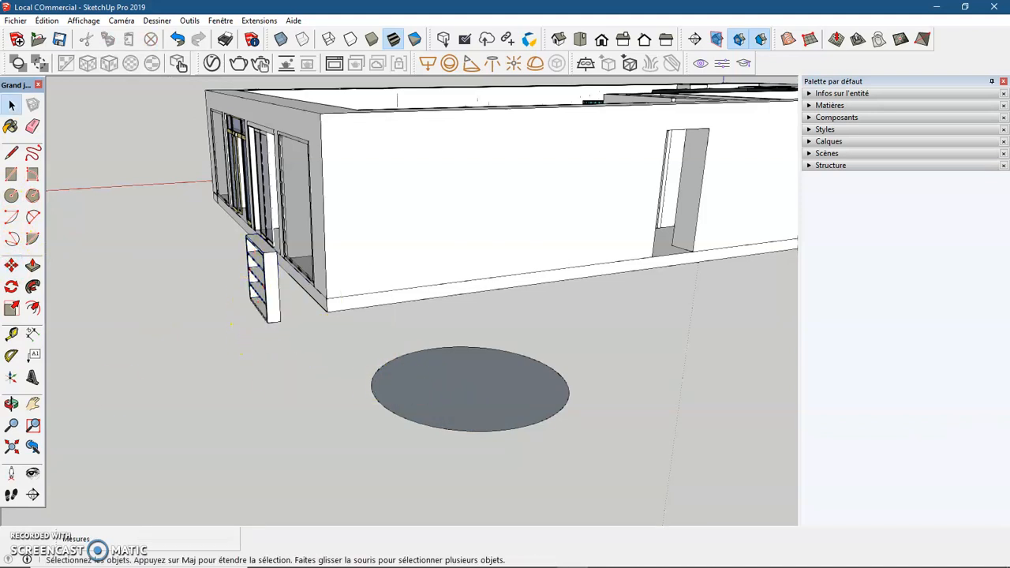
click(33, 265)
click(433, 376)
text(4)
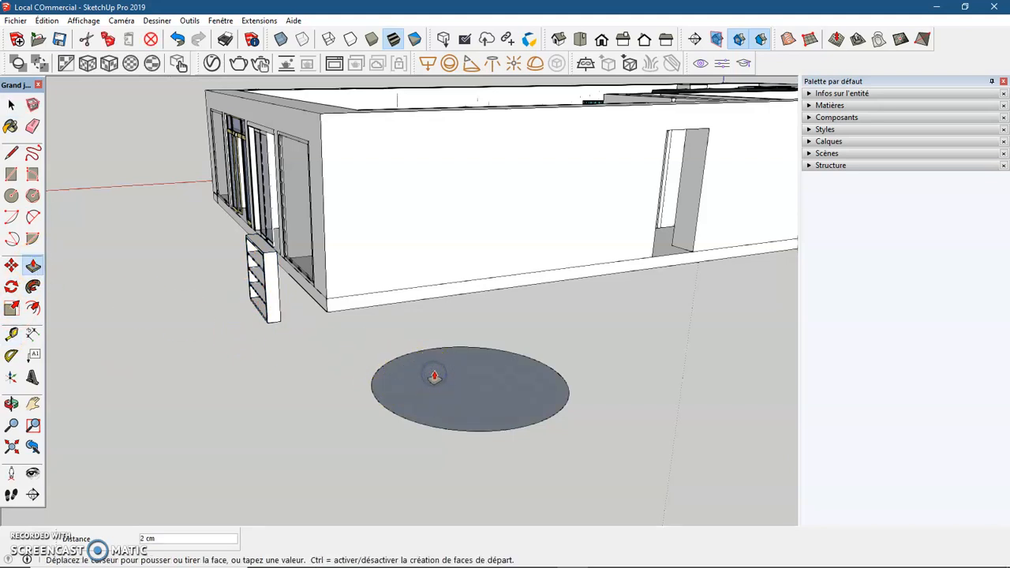
key(Return)
text(5)
key(Return)
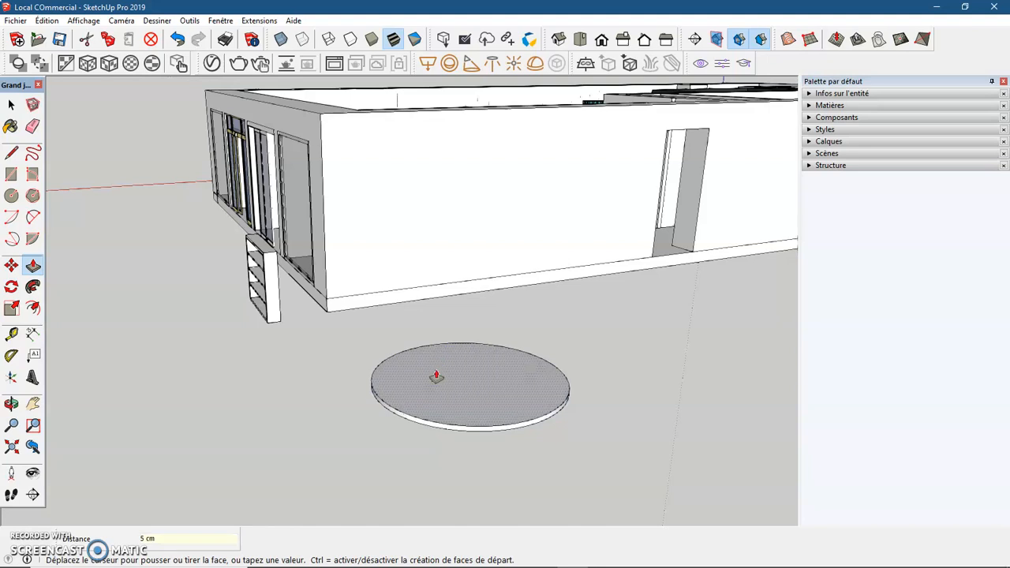
Select the whole round tabletop and make it a group
key(space)
drag(334, 325, 642, 451)
right_click(487, 392)
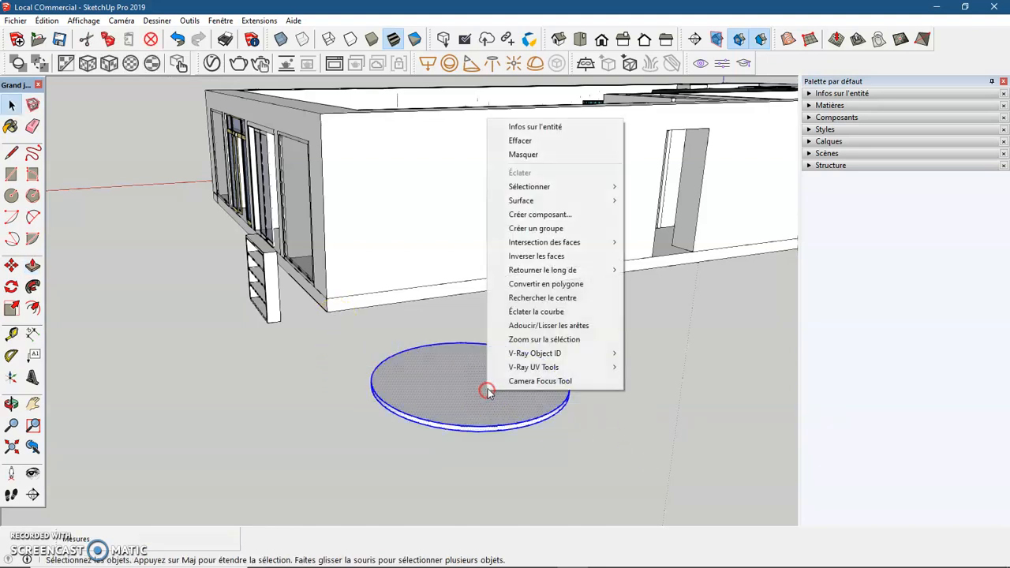
click(532, 230)
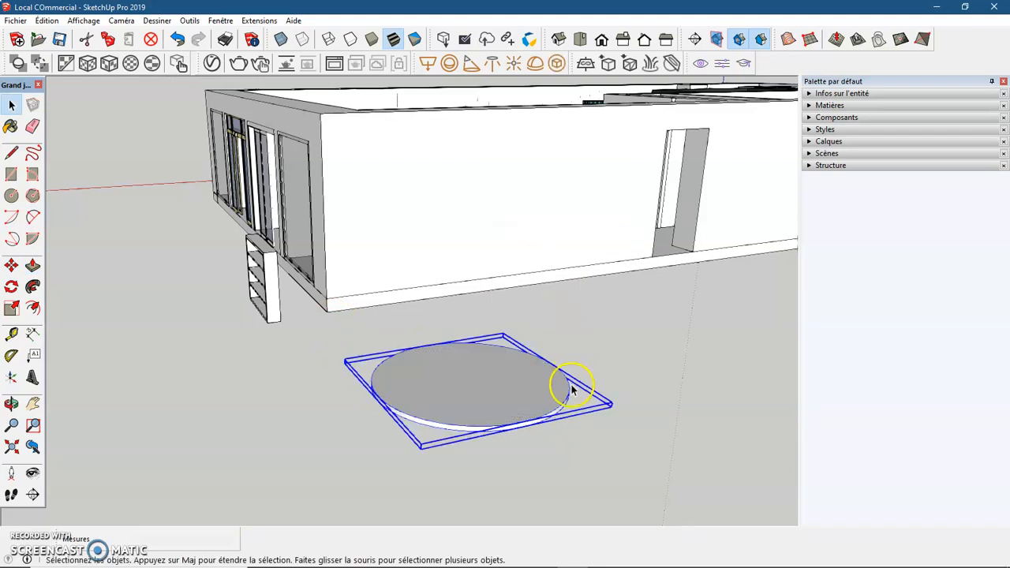
Raise the tabletop group 100 cm vertically along the blue axis
click(11, 265)
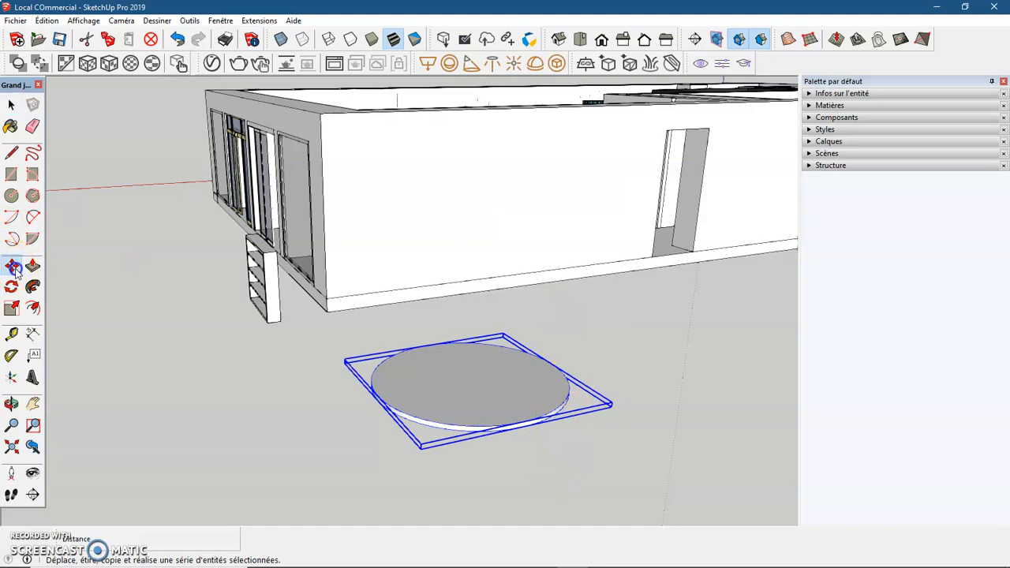
middle_drag(521, 433, 485, 378)
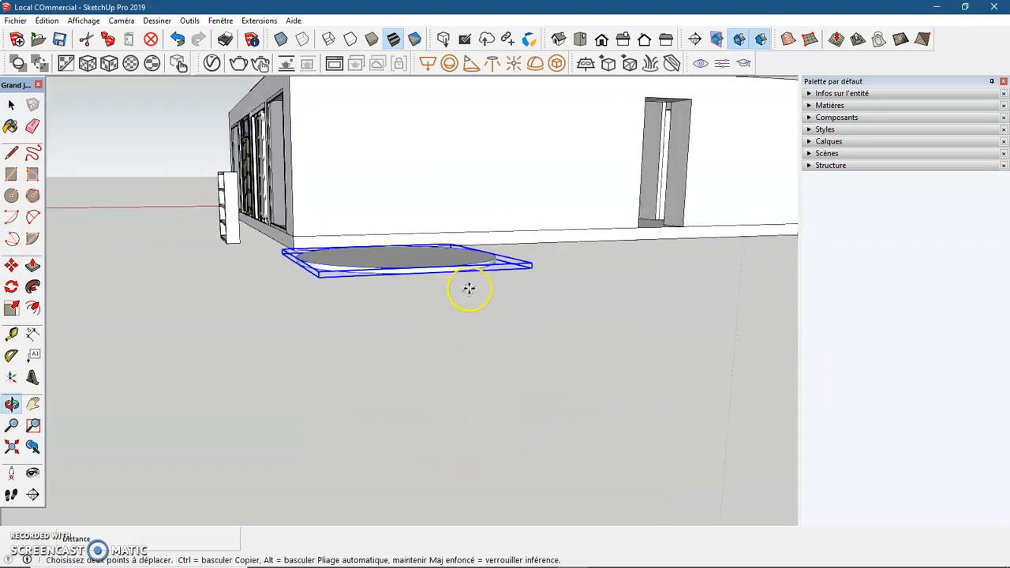
click(531, 269)
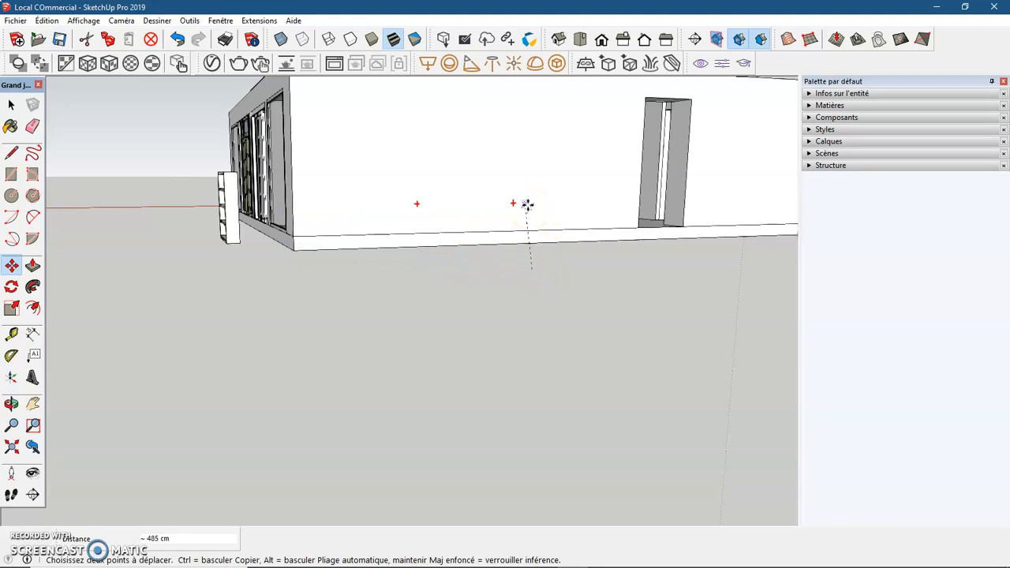
text(1)
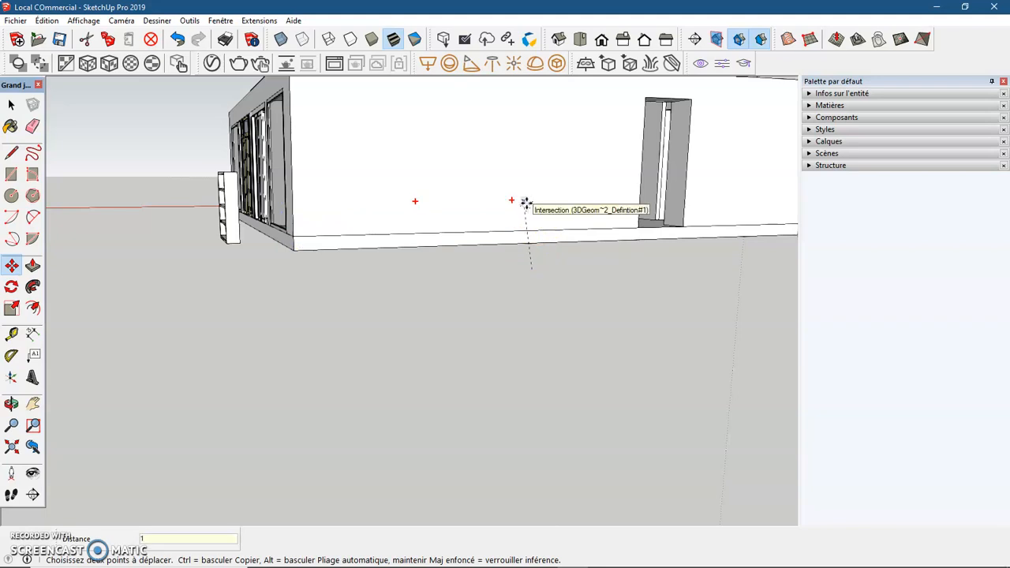
drag(528, 201, 544, 215)
middle_drag(534, 270, 588, 274)
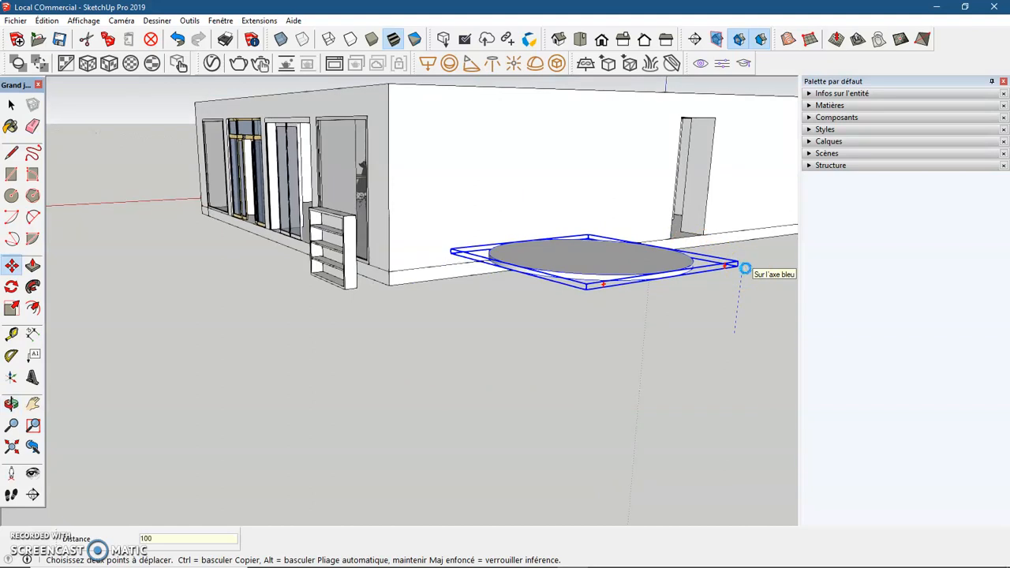
key(Return)
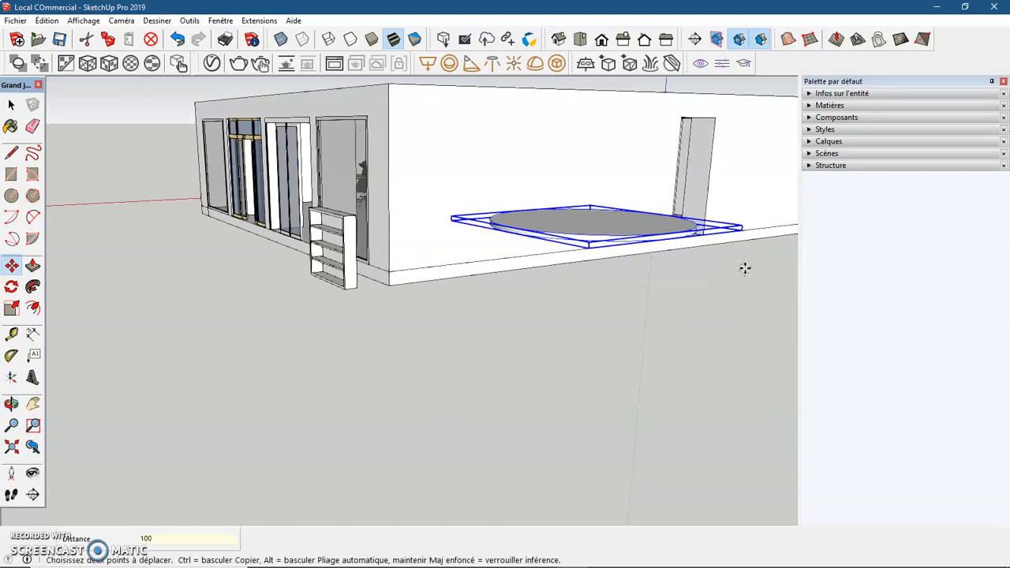
key(space)
click(564, 331)
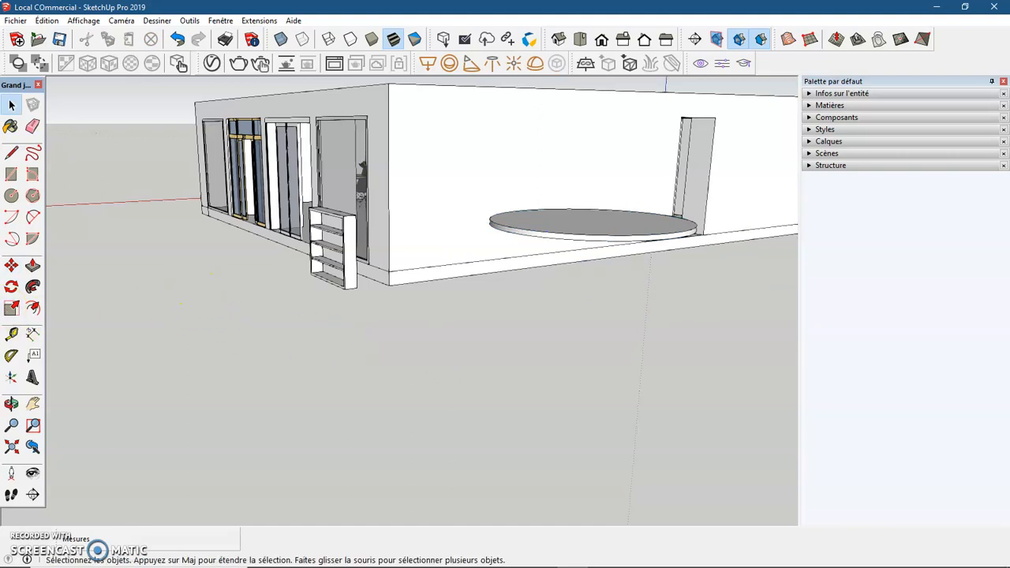
Draw a circle with a radius of 10 cm at the centre of the tabletop's underside
click(13, 196)
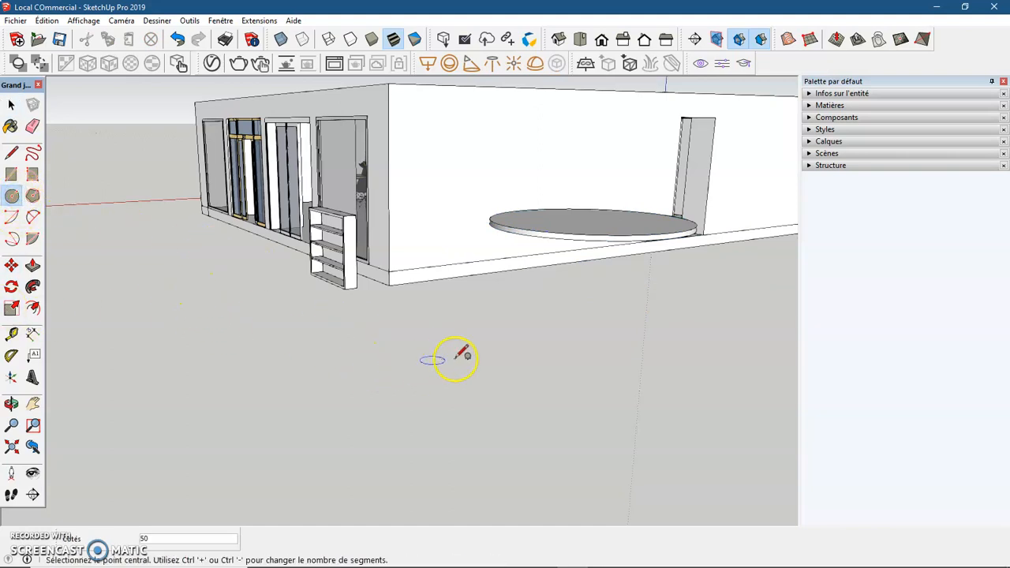
middle_drag(560, 327, 548, 288)
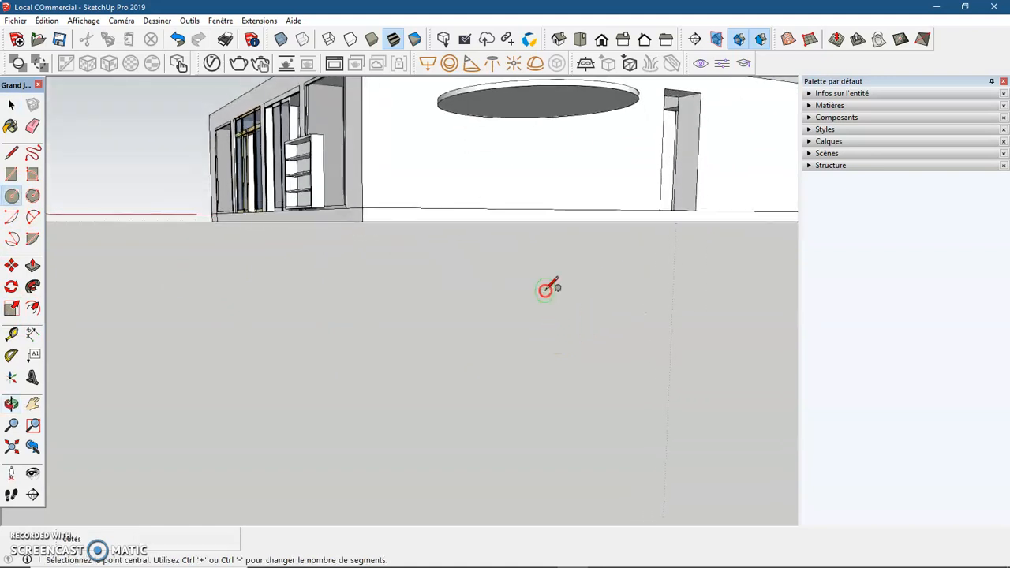
scroll(549, 288, down, 2)
middle_drag(552, 210, 563, 162)
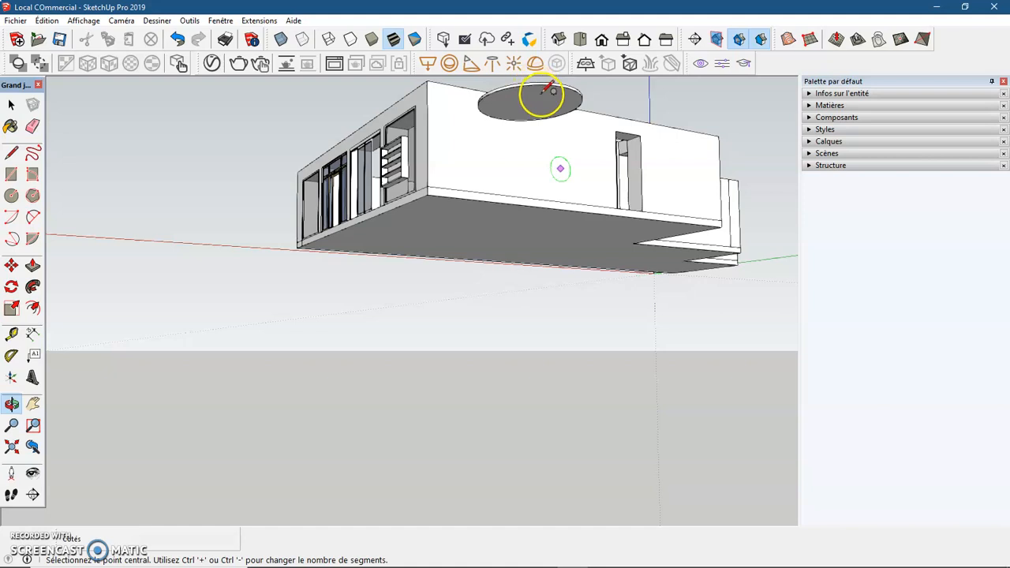
scroll(551, 85, up, 1)
scroll(552, 83, up, 3)
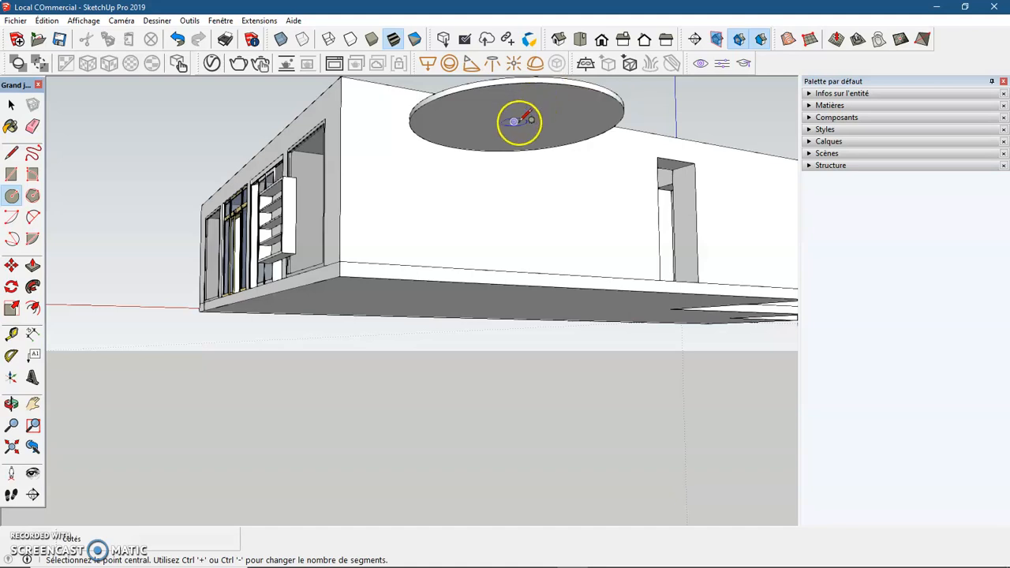
mouse_move(514, 121)
mouse_down()
mouse_move(532, 169)
mouse_move(514, 124)
mouse_up()
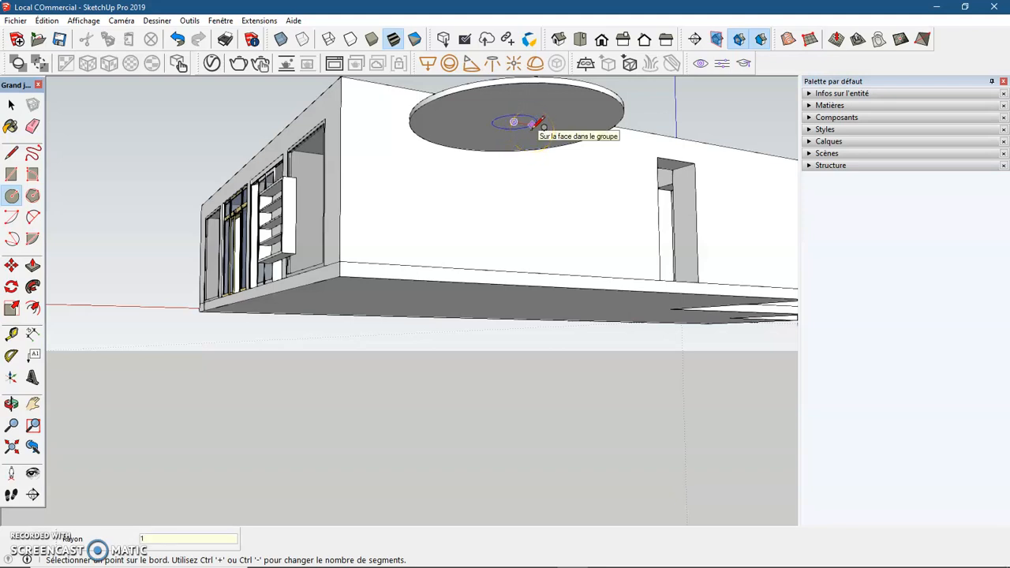
key(Return)
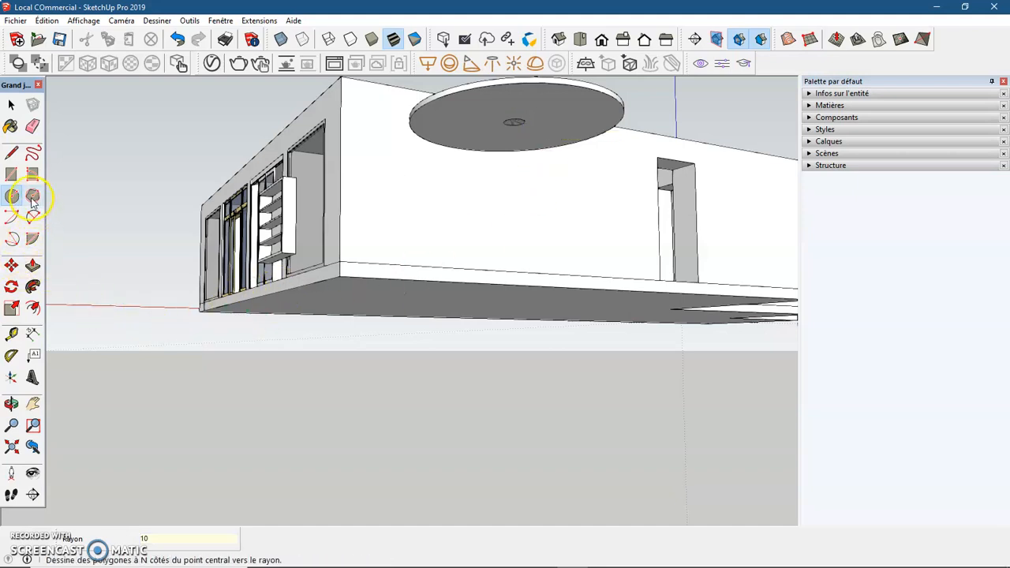
Extrude the small circle downward 95 cm to form the table's central leg
click(33, 266)
click(513, 124)
drag(513, 124, 512, 286)
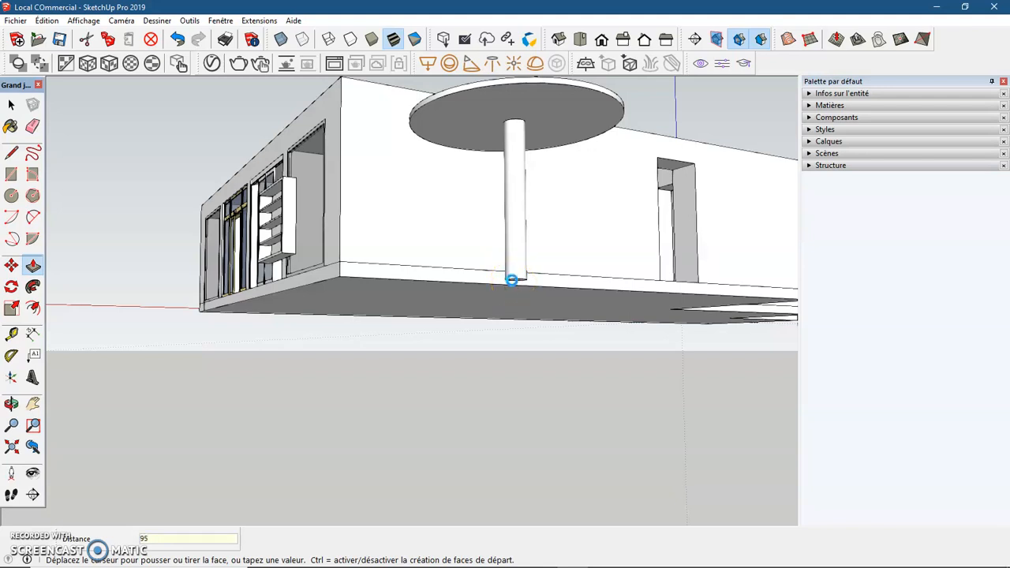
key(Return)
middle_drag(510, 316, 491, 419)
key(space)
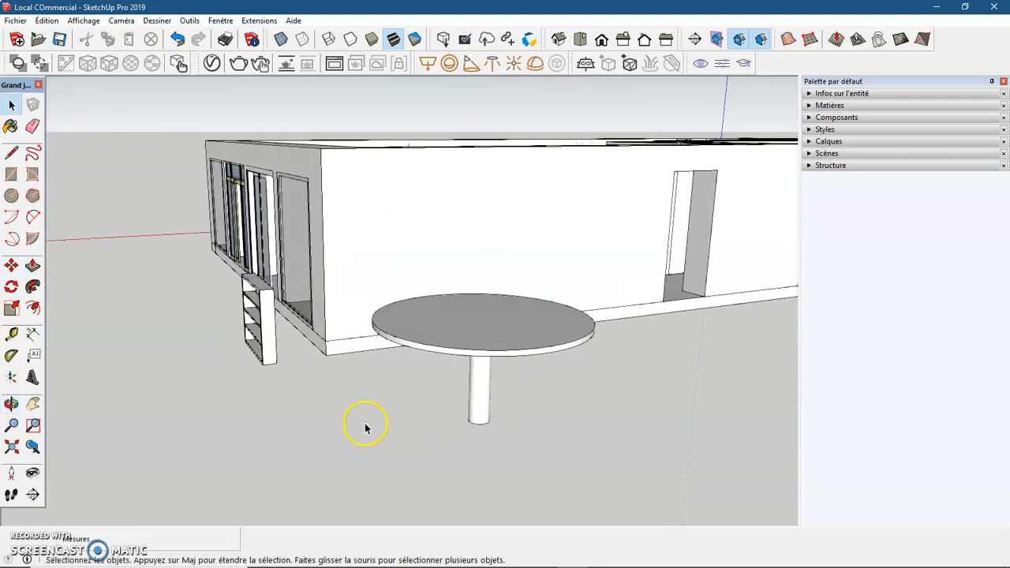
Select the round tabletop together with its central leg and make them one group
scroll(365, 426, down, 4)
middle_drag(280, 441, 571, 420)
drag(582, 294, 716, 418)
right_click(637, 359)
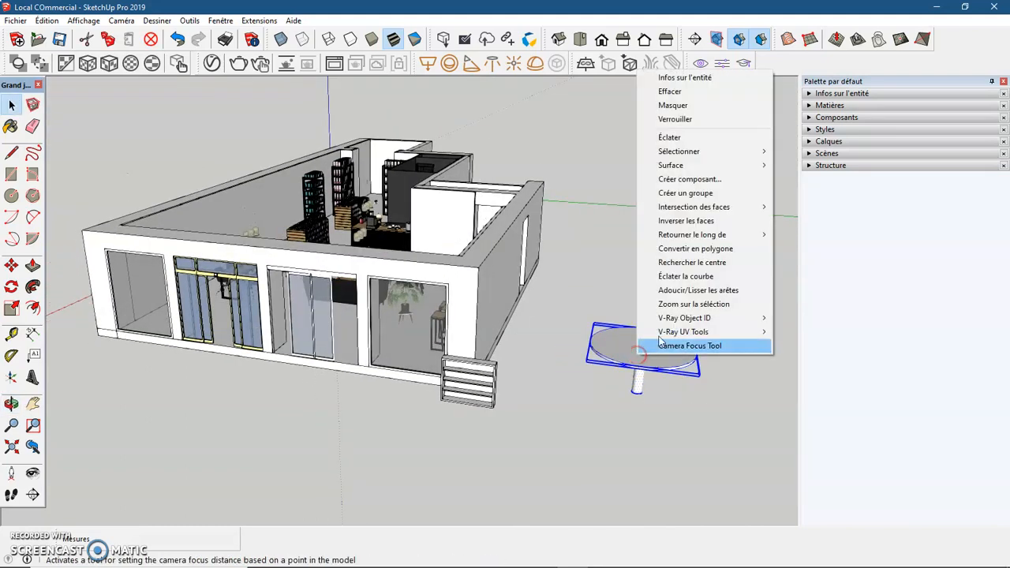
click(683, 193)
click(736, 410)
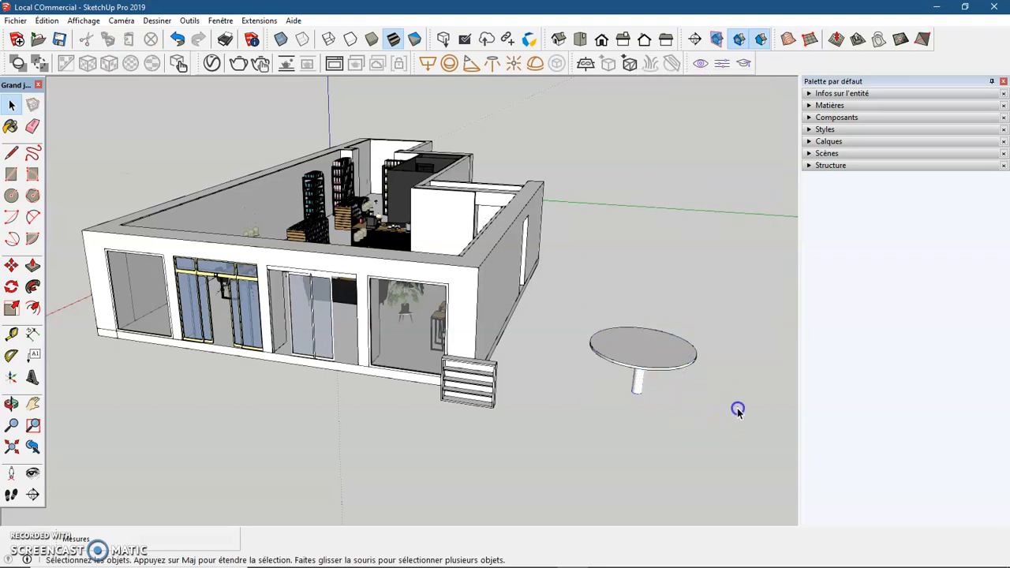
Draw a horizontal circle with a radius of 35 cm beside the round table
middle_drag(741, 399, 658, 376)
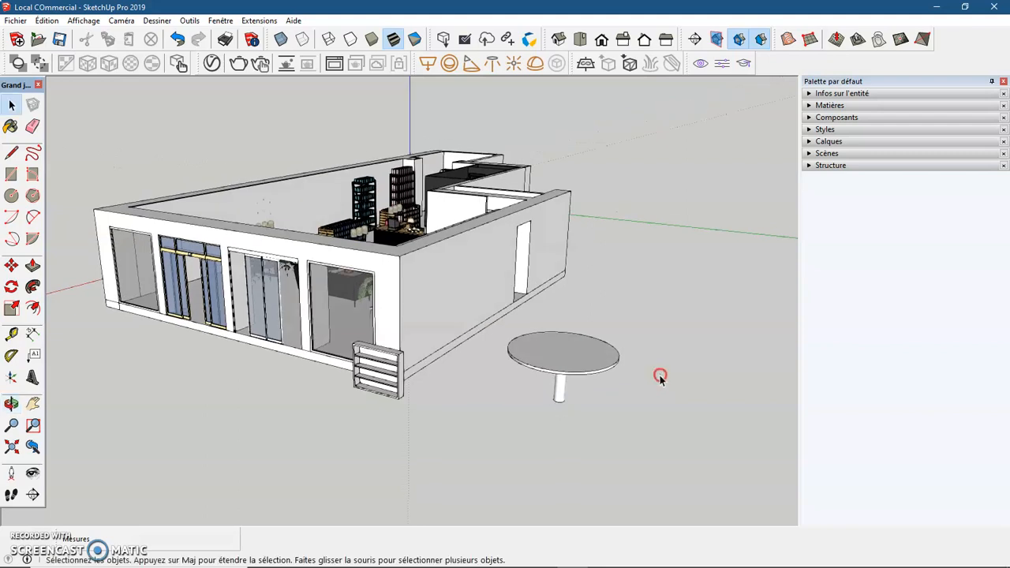
scroll(660, 380, down, 1)
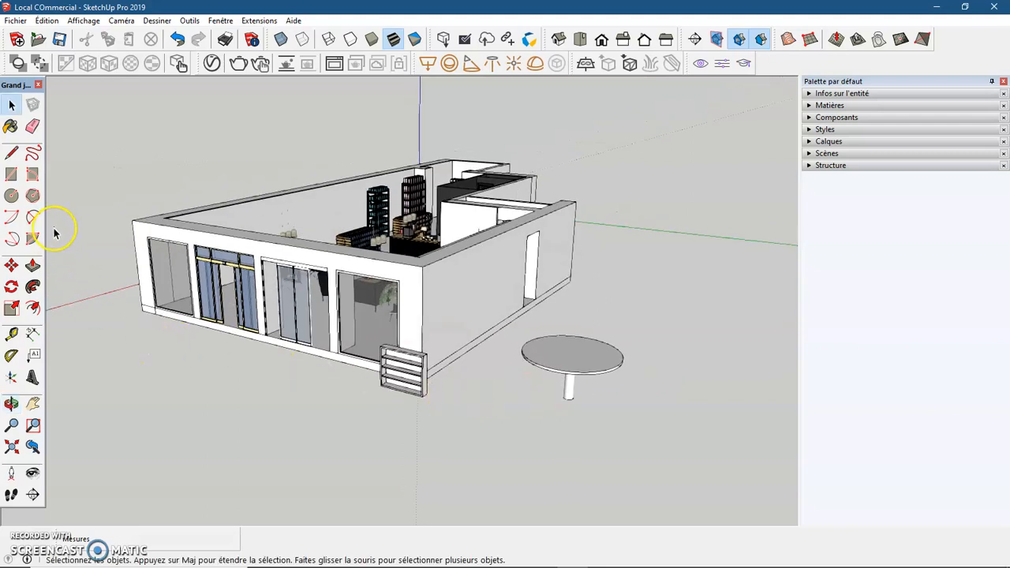
click(12, 196)
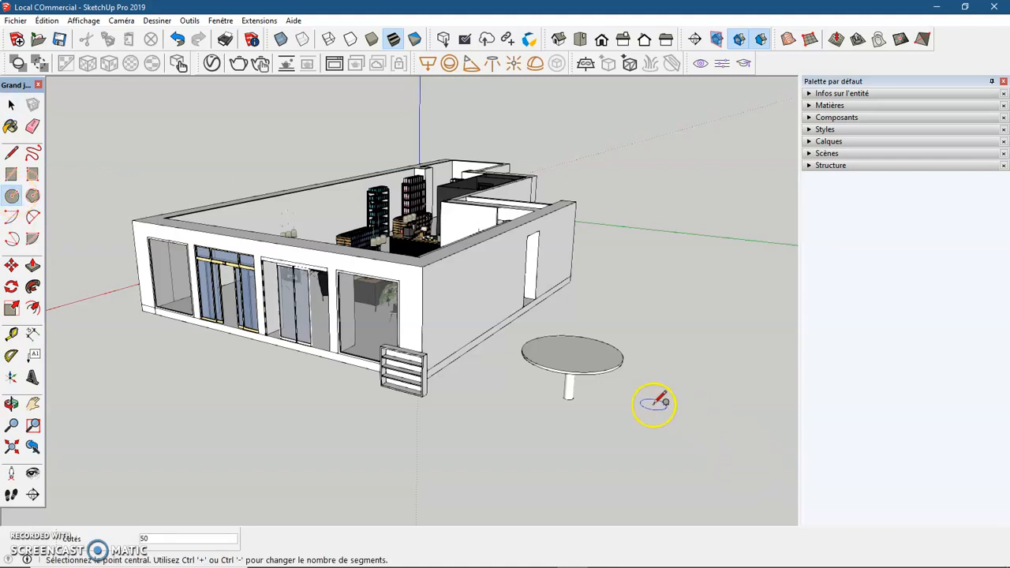
scroll(653, 404, up, 1)
scroll(653, 404, up, 1)
middle_drag(615, 417, 634, 468)
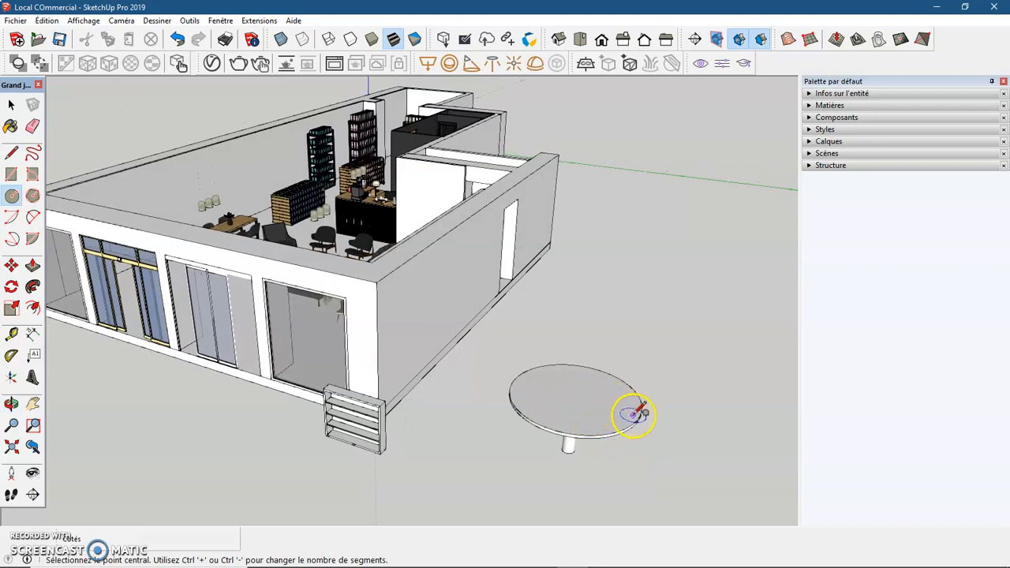
click(689, 436)
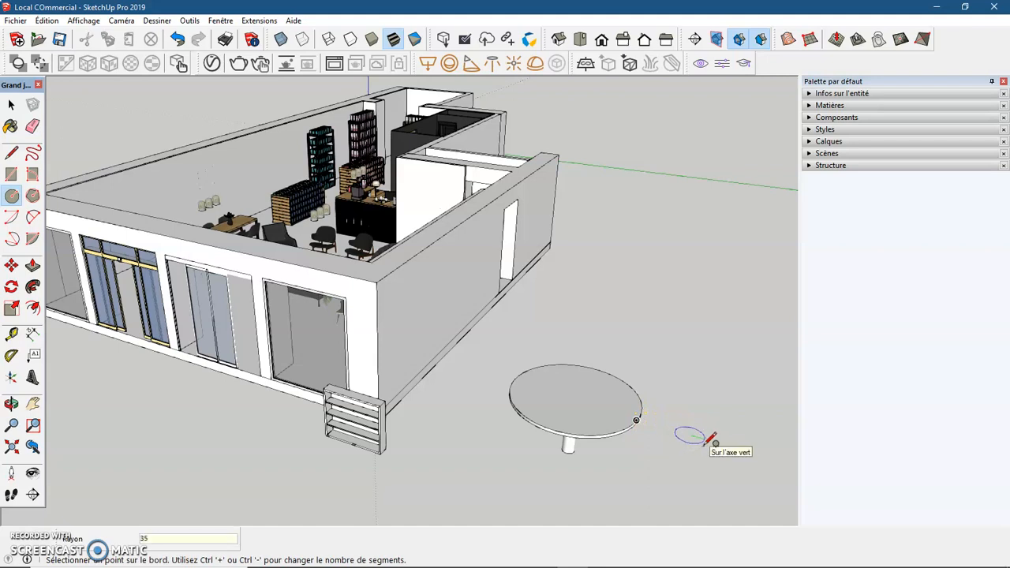
key(Return)
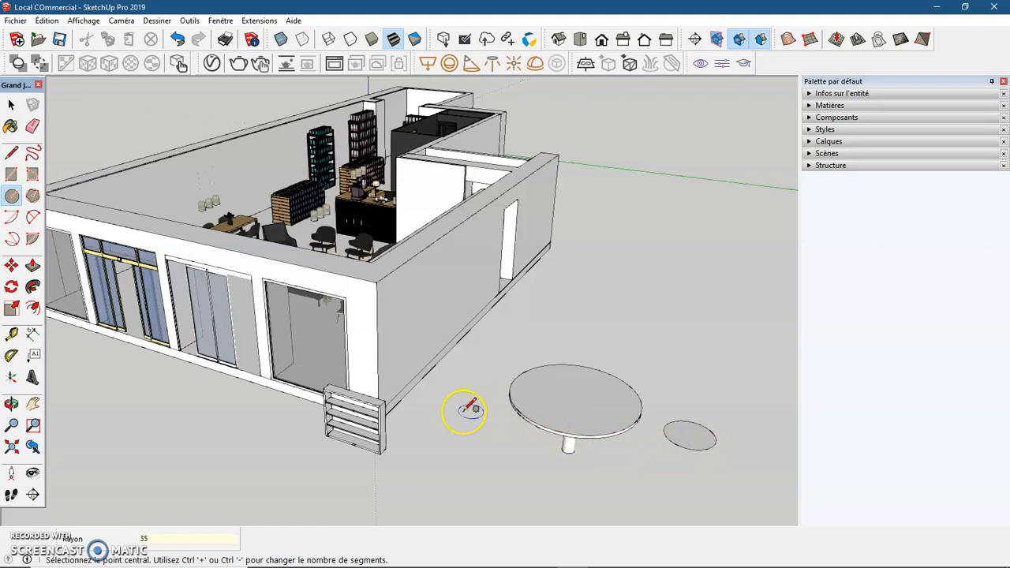
key(space)
Extrude the 35 cm circle downward 90 cm to form a cylindrical stool
click(32, 265)
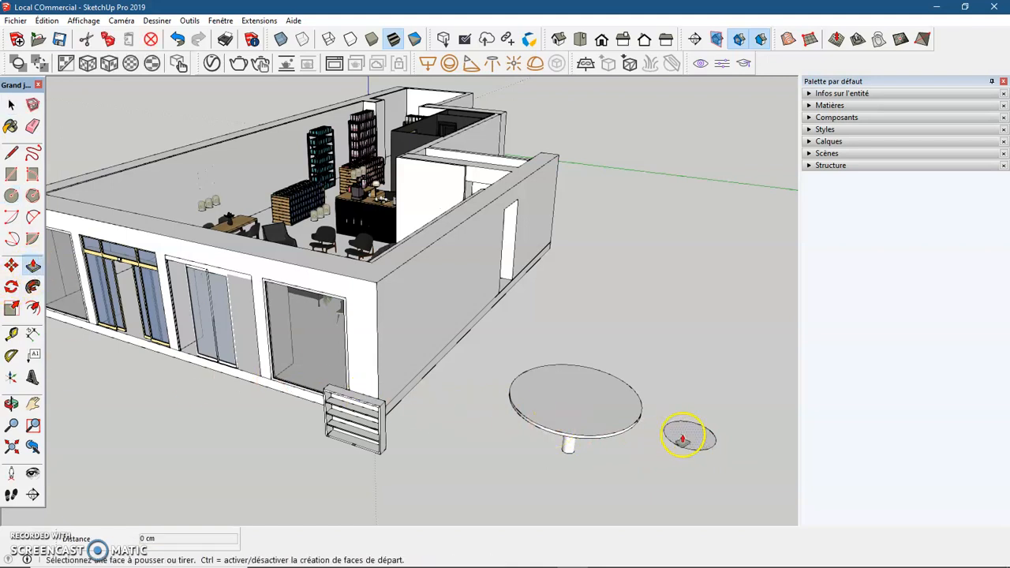
click(682, 440)
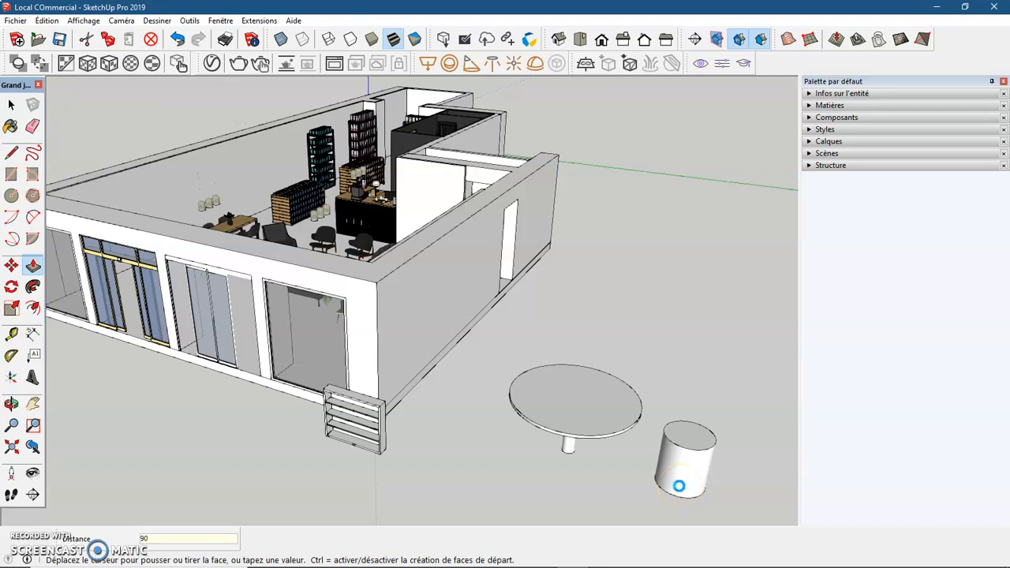
key(space)
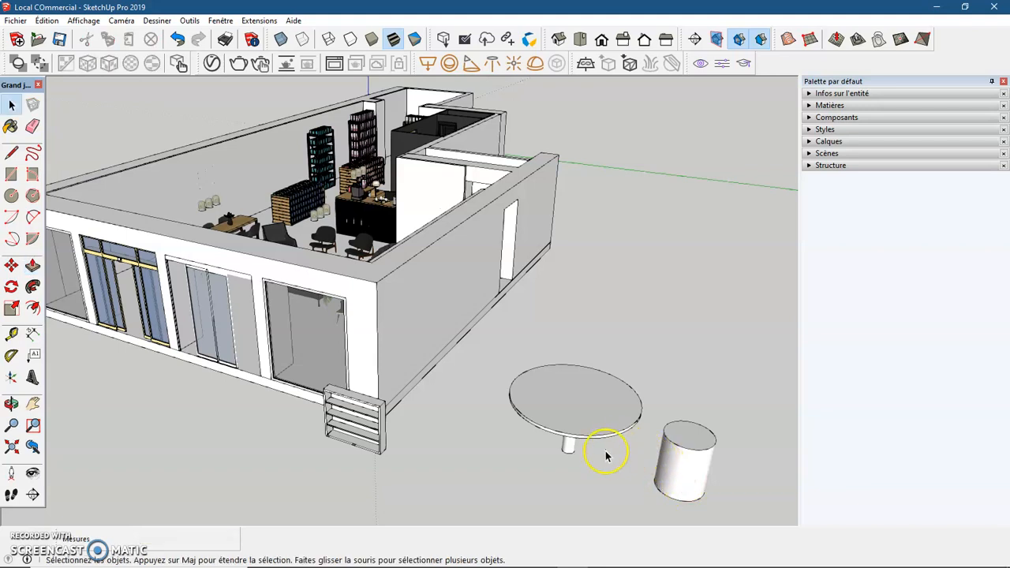
Select the whole cylindrical stool and make it a group
drag(664, 401, 722, 508)
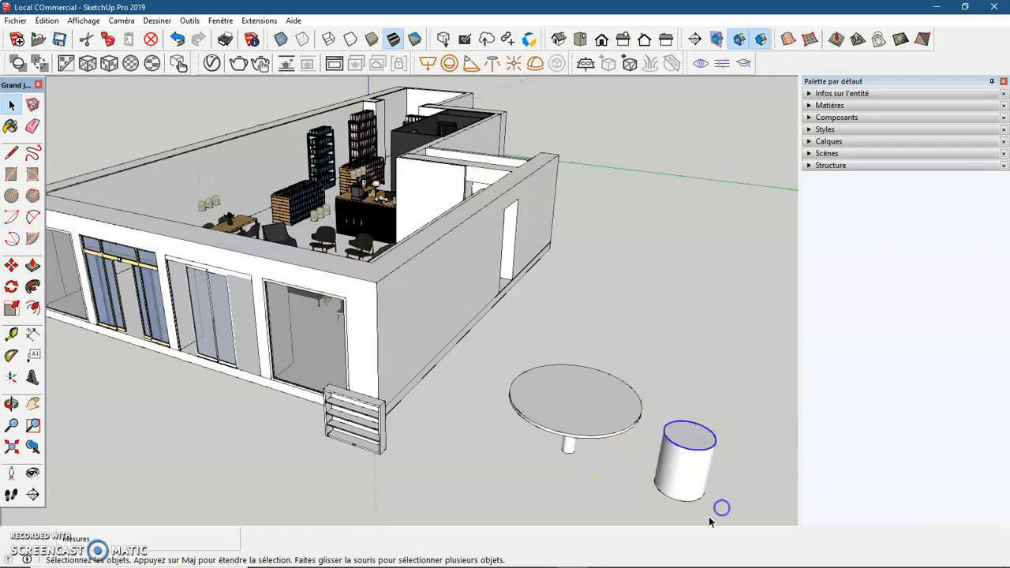
middle_drag(602, 515, 620, 478)
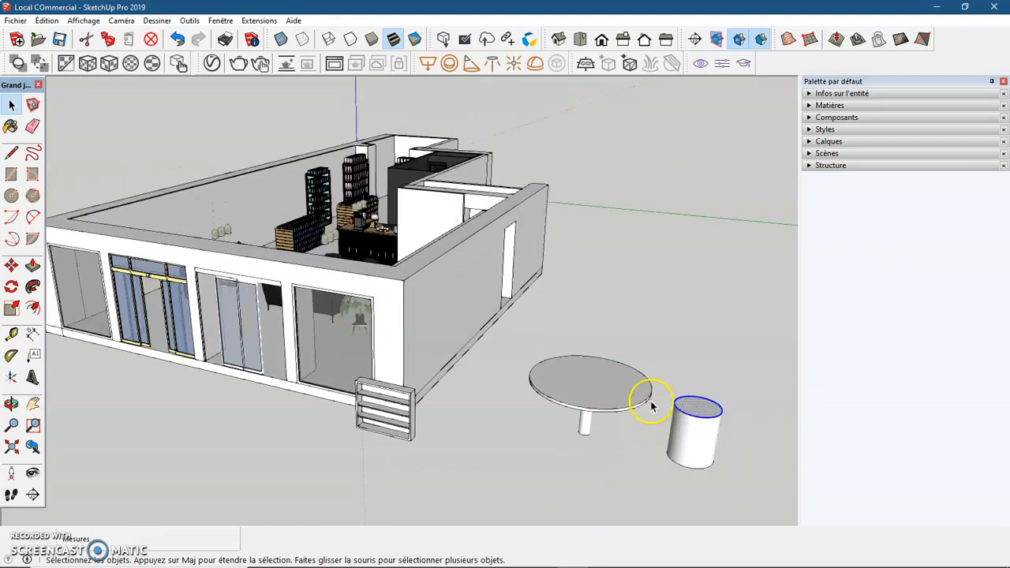
drag(659, 381, 725, 500)
right_click(710, 449)
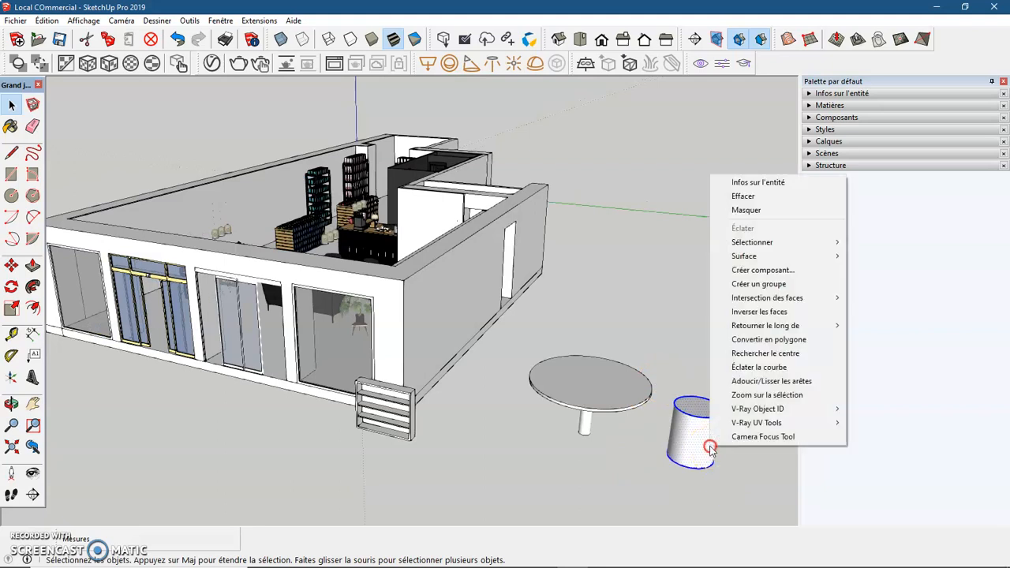
click(753, 286)
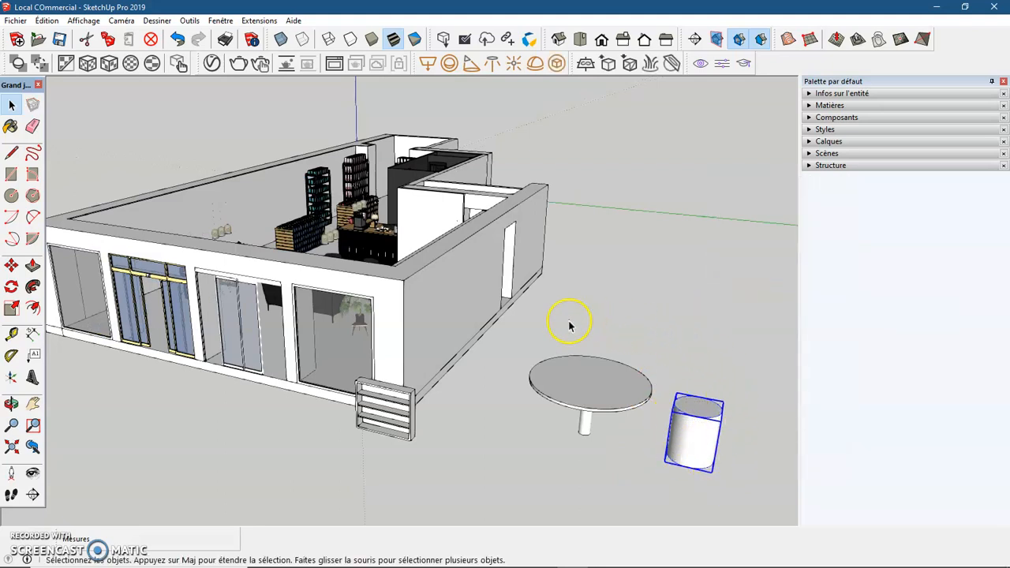
Try to make rotated copies of the stool around the tabletop's centre with the angle entry 30*5
scroll(520, 482, down, 2)
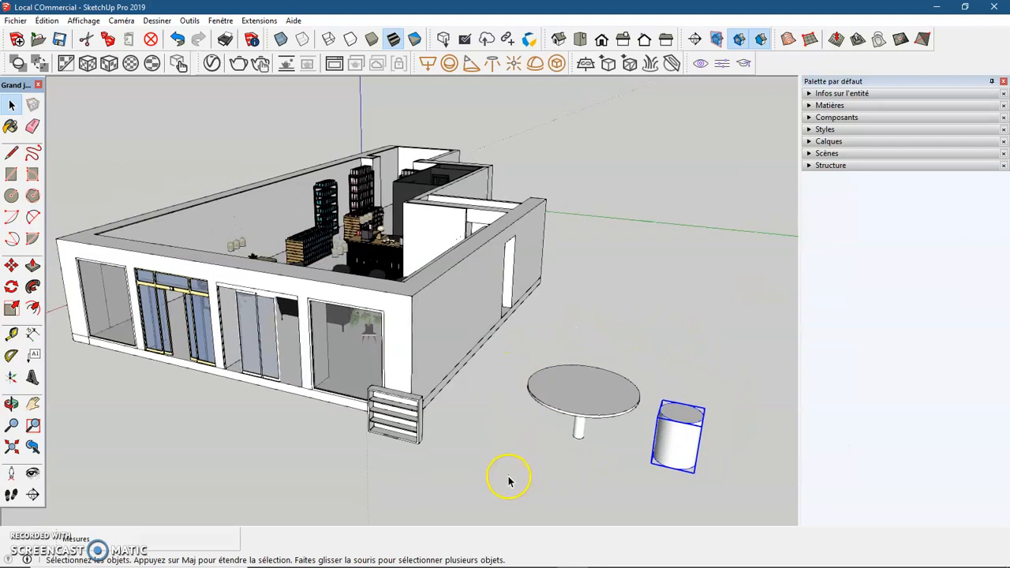
middle_drag(500, 489, 586, 491)
scroll(520, 473, down, 3)
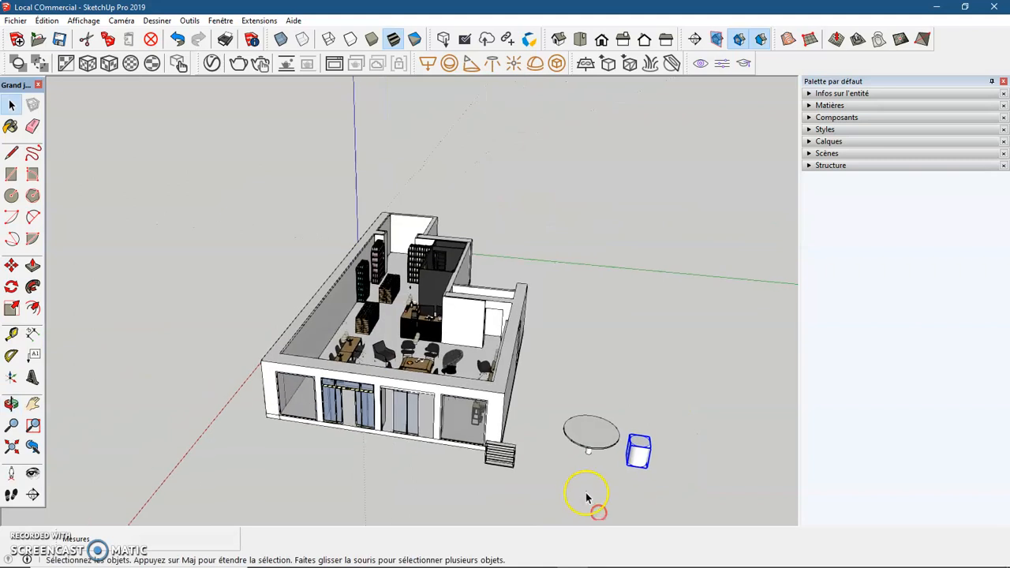
scroll(643, 450, up, 4)
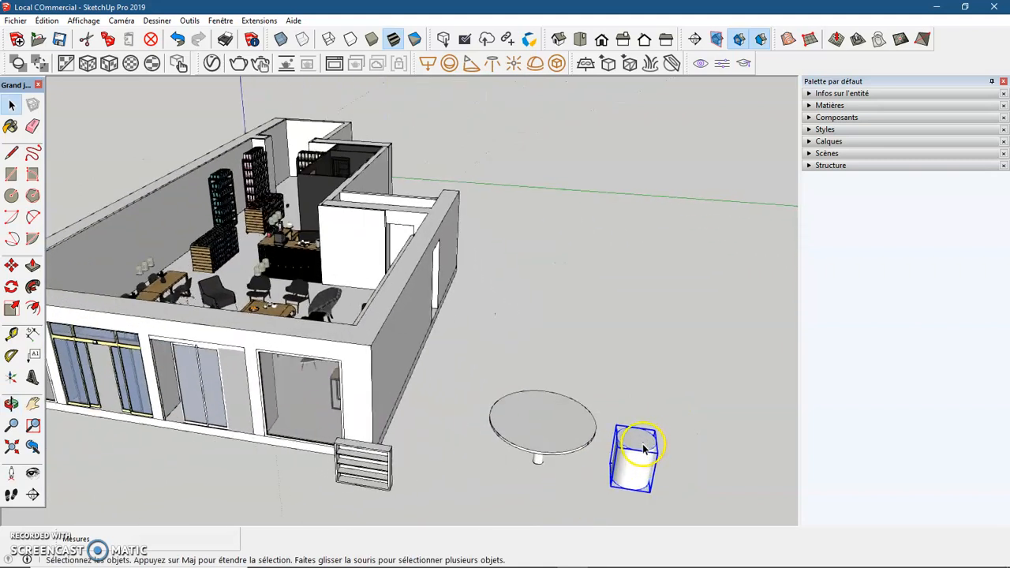
click(13, 286)
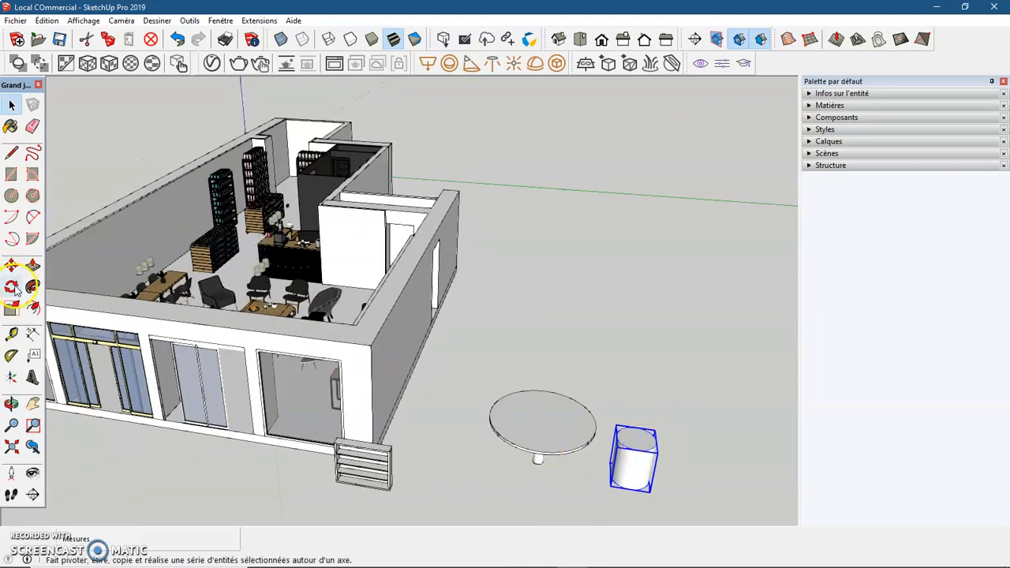
click(13, 287)
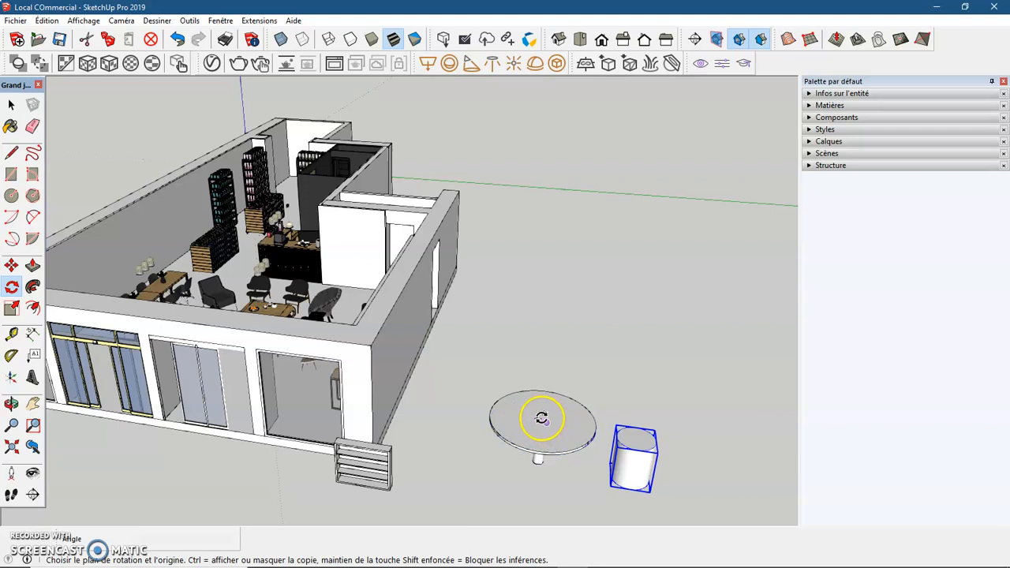
scroll(541, 419, up, 3)
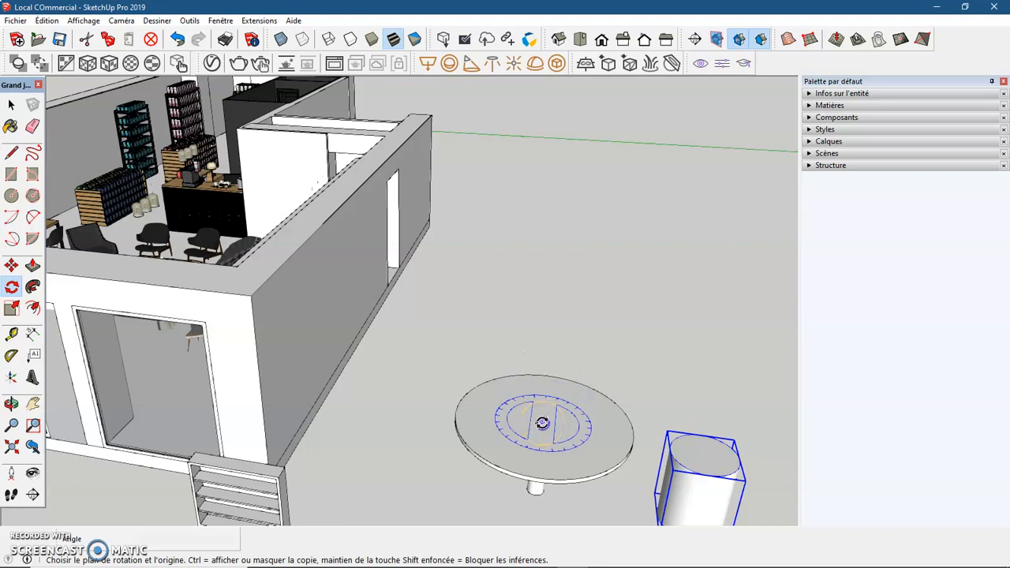
click(545, 421)
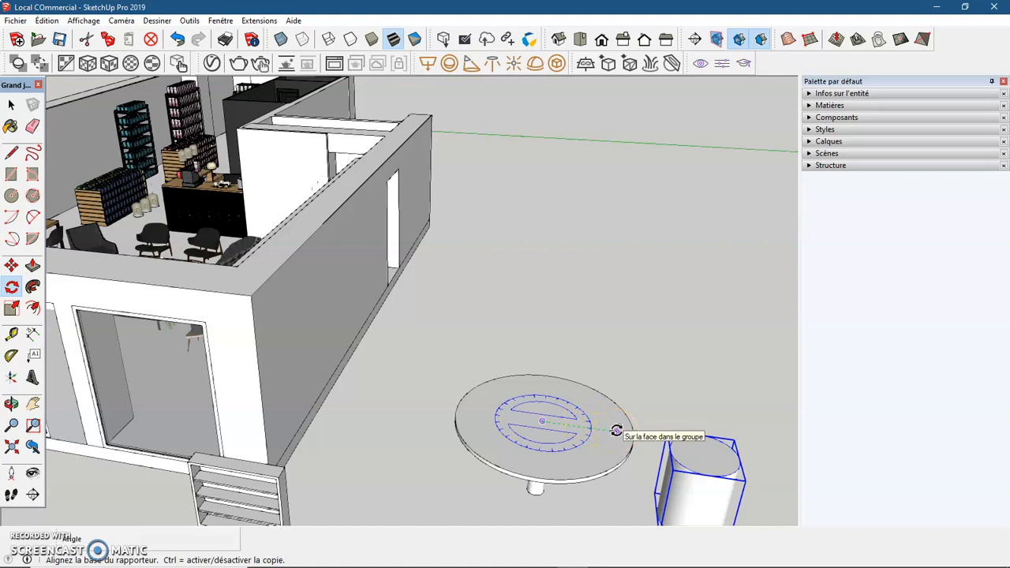
click(617, 430)
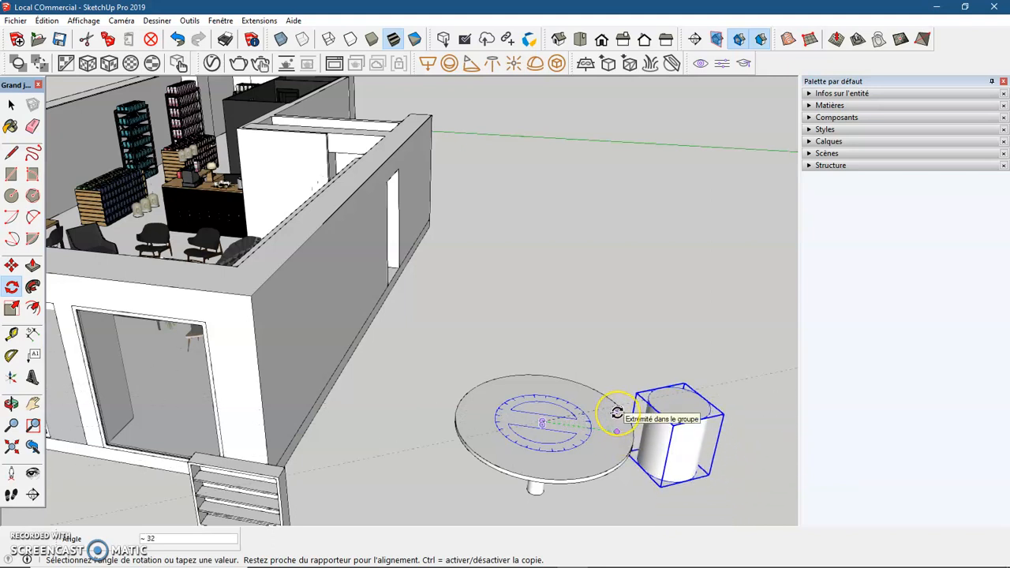
key(ctrl)
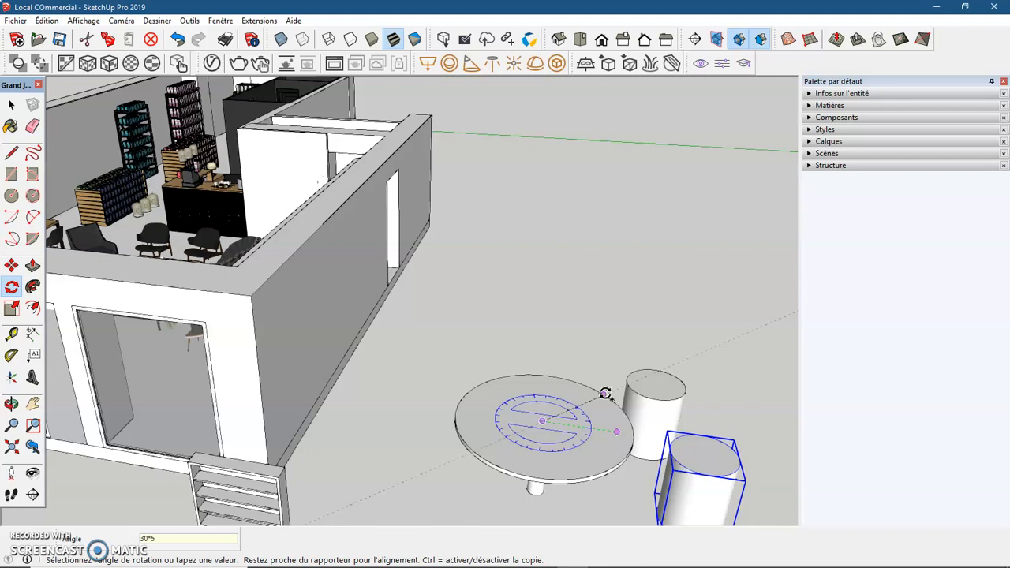
click(604, 393)
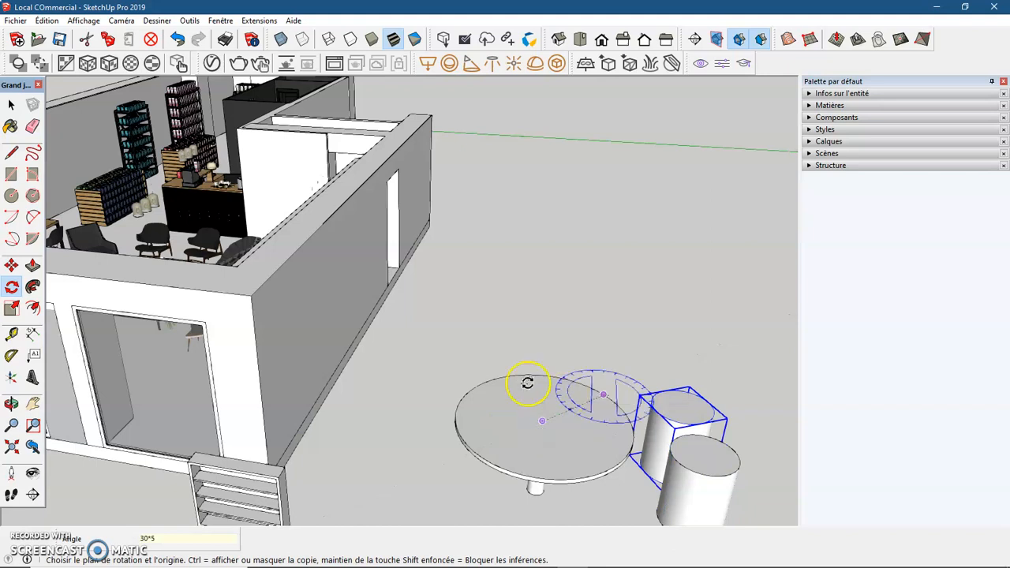
Undo the rotated copy of the stool
scroll(552, 398, down, 5)
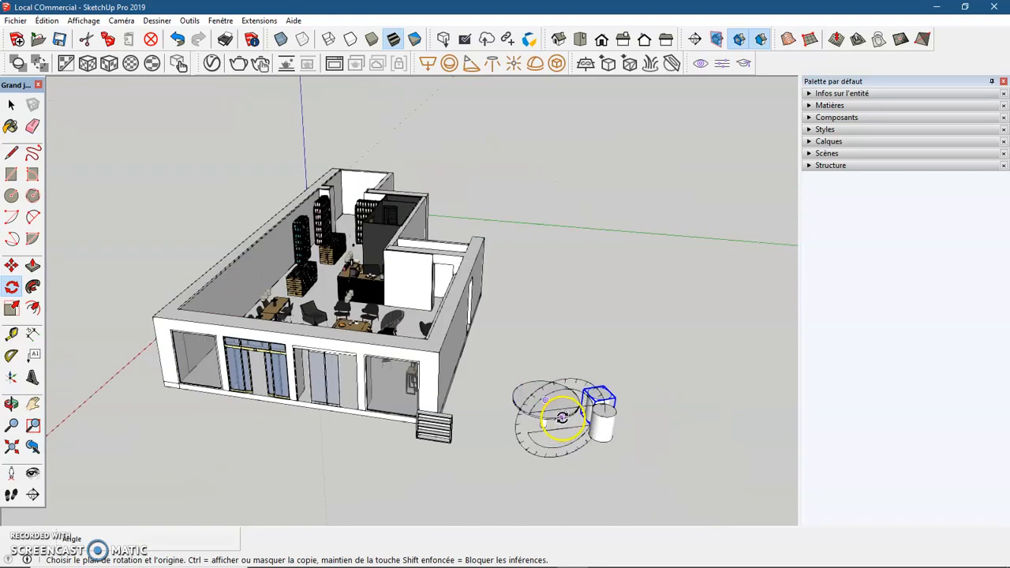
scroll(560, 414, up, 3)
scroll(562, 416, up, 2)
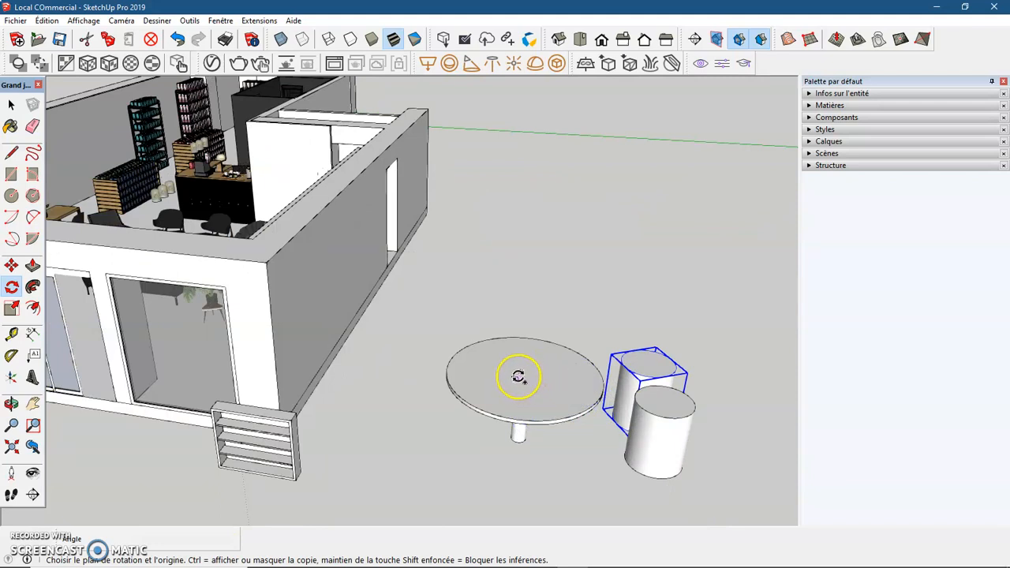
key(ctrl+z)
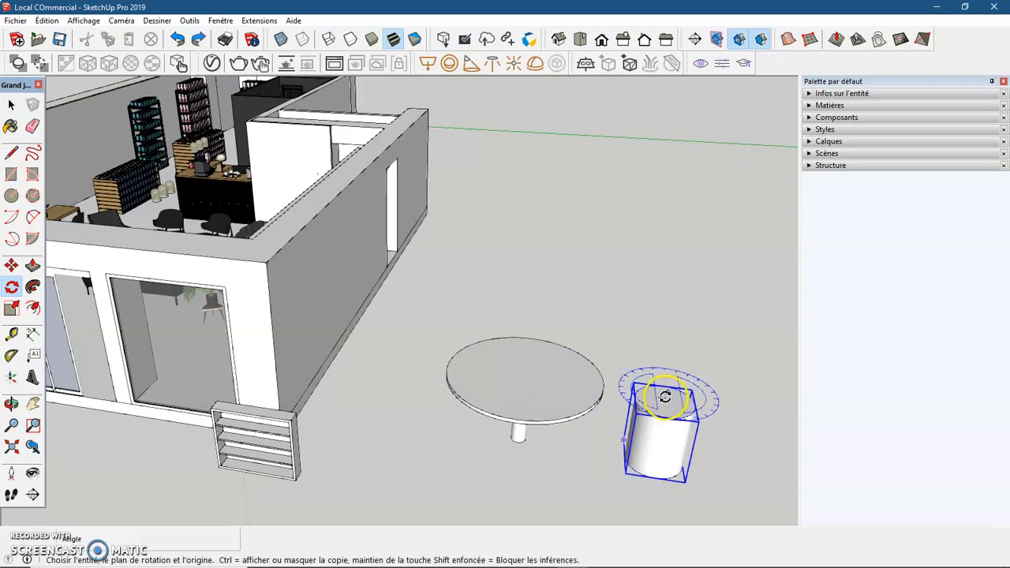
Rotate-copy the stool group around the tabletop's centre by 30 degrees and multiply the copy with *5
key(space)
click(652, 406)
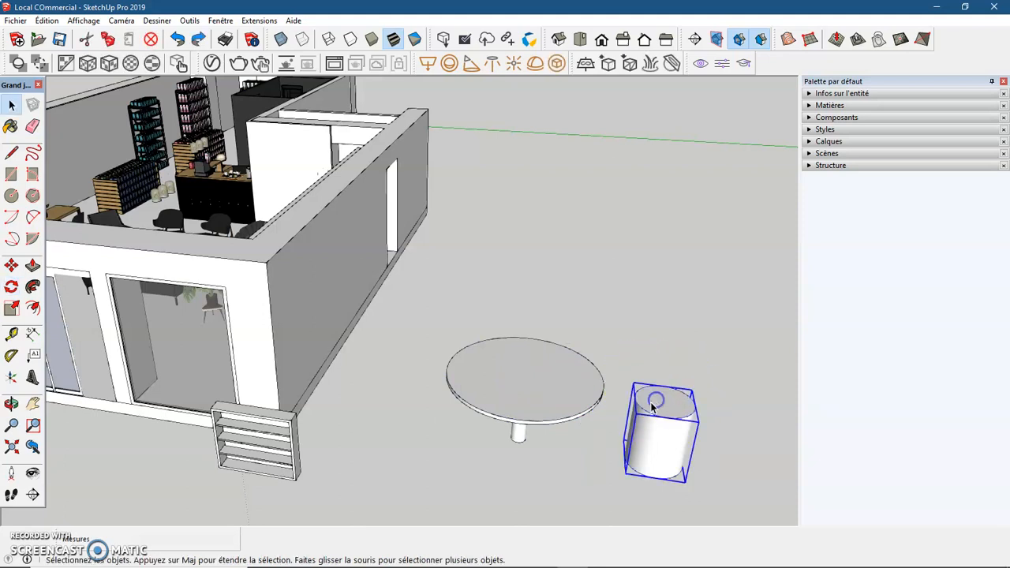
click(11, 286)
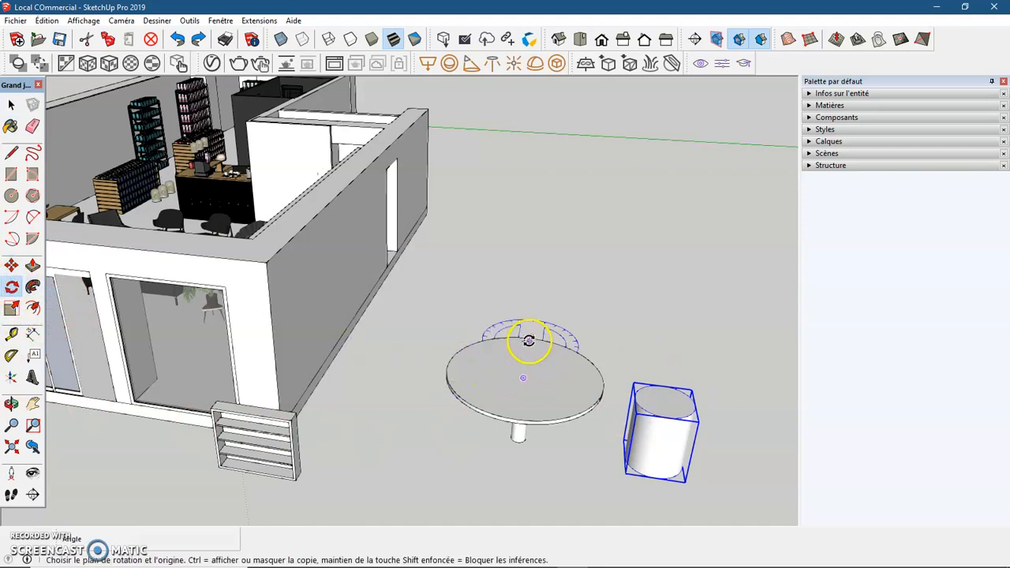
click(525, 377)
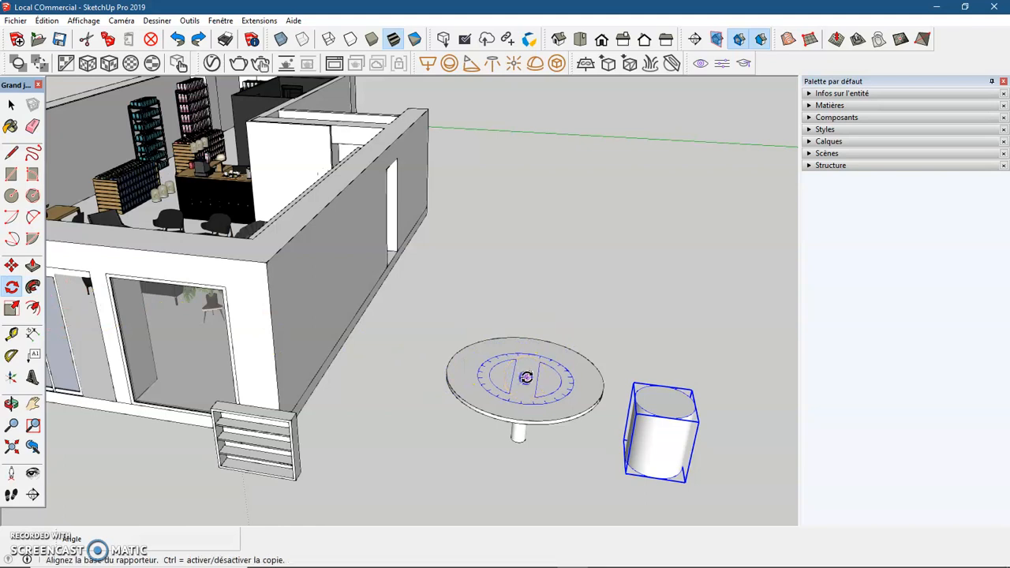
click(664, 398)
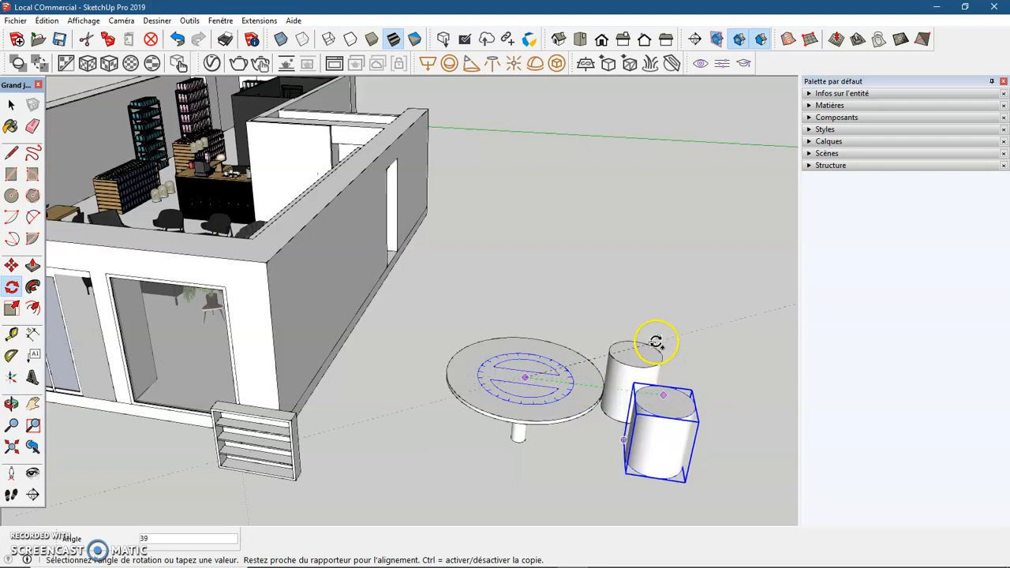
text(0)
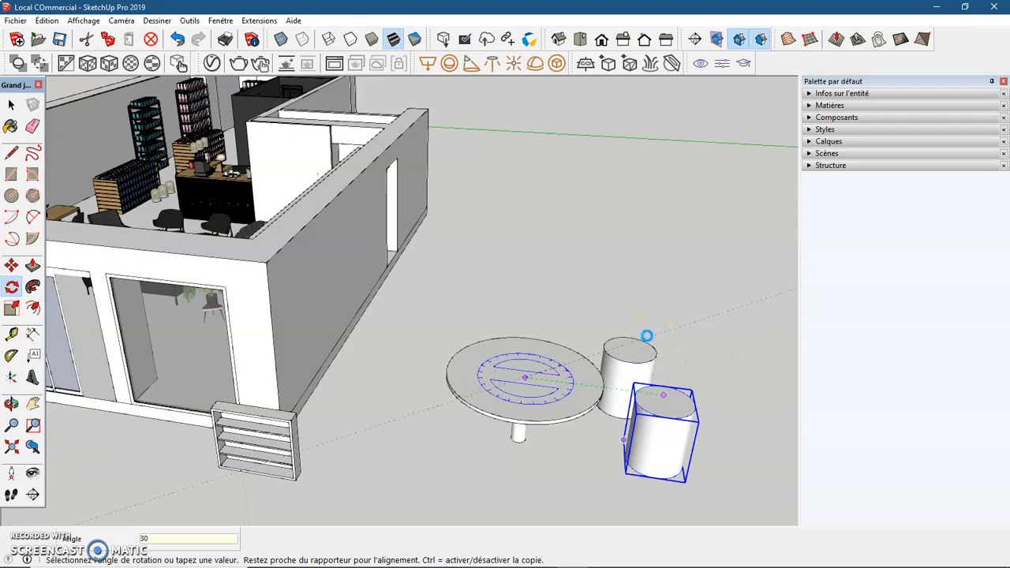
key(Return)
text(*)
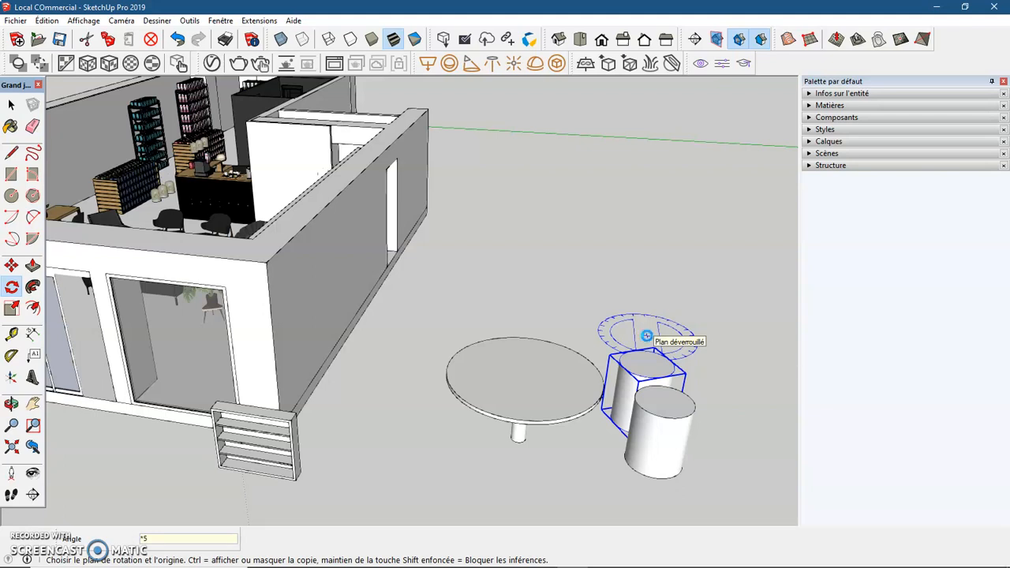
key(Return)
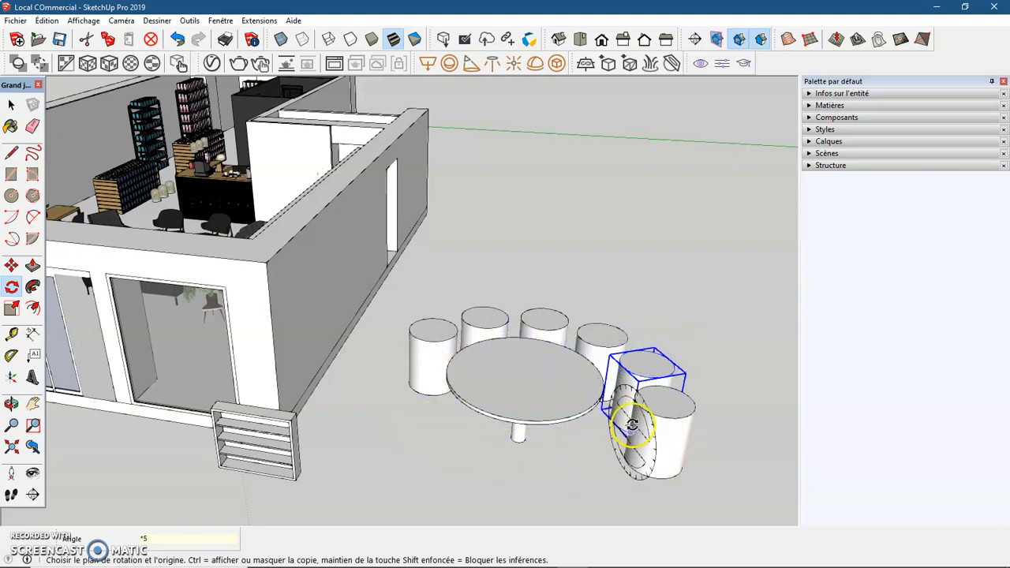
Select the round table together with all the stools around it and make them one group
middle_drag(367, 474, 334, 490)
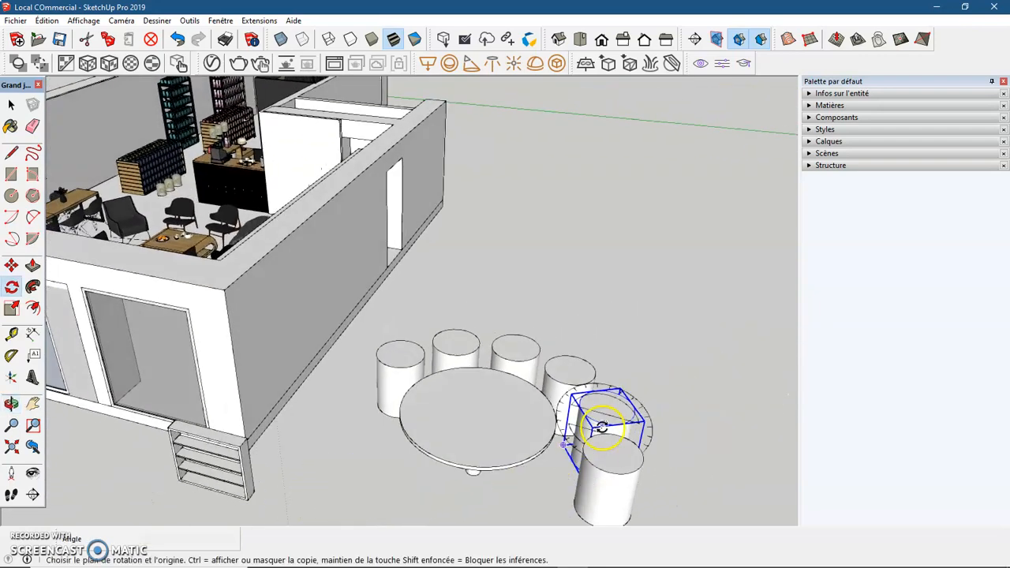
click(590, 352)
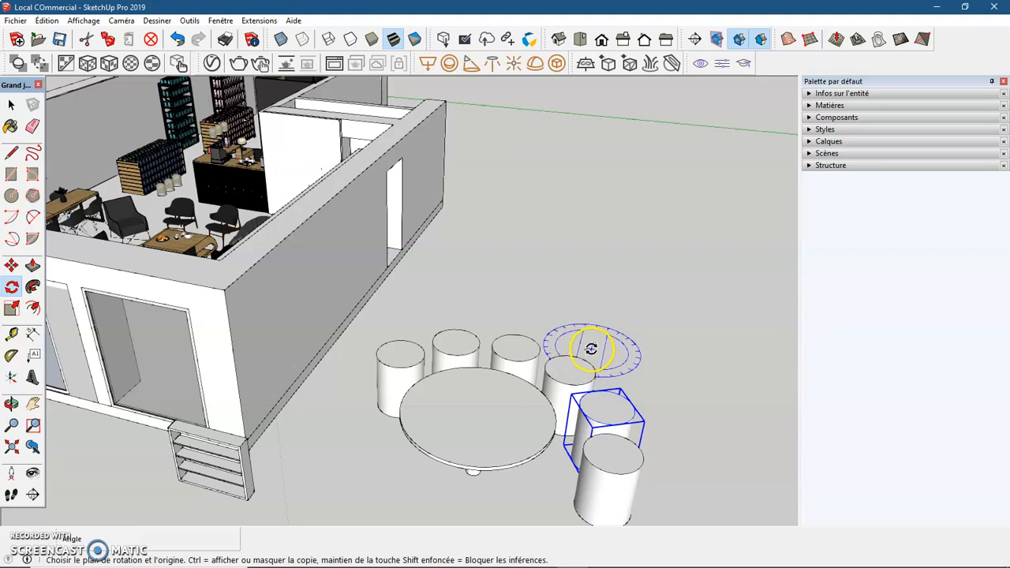
key(space)
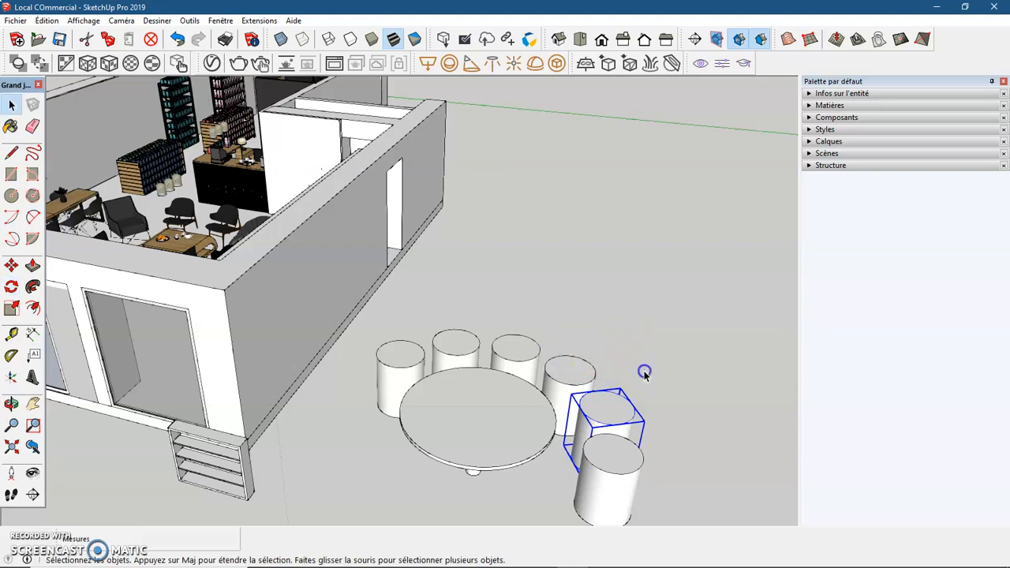
click(643, 373)
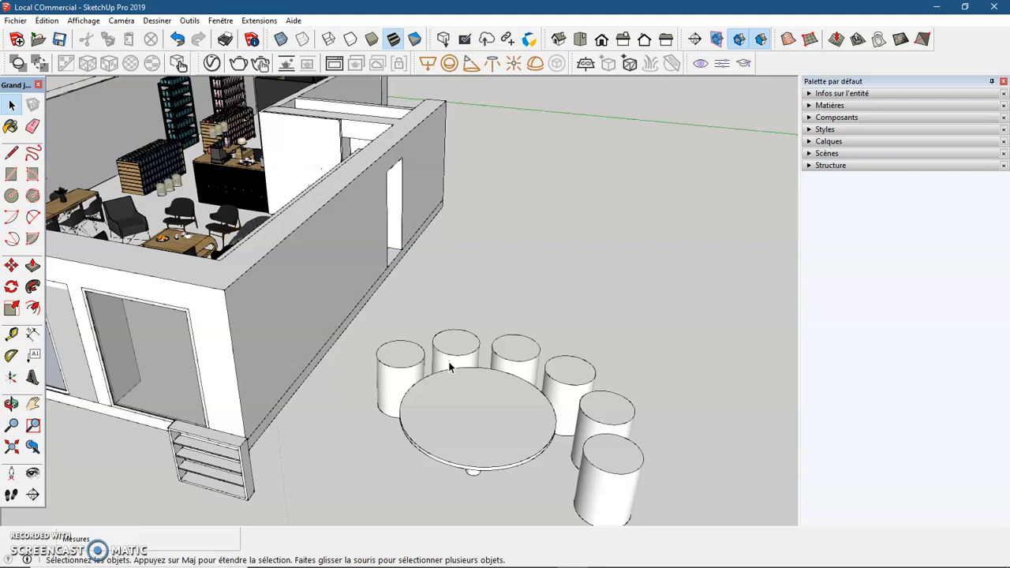
scroll(418, 340, down, 3)
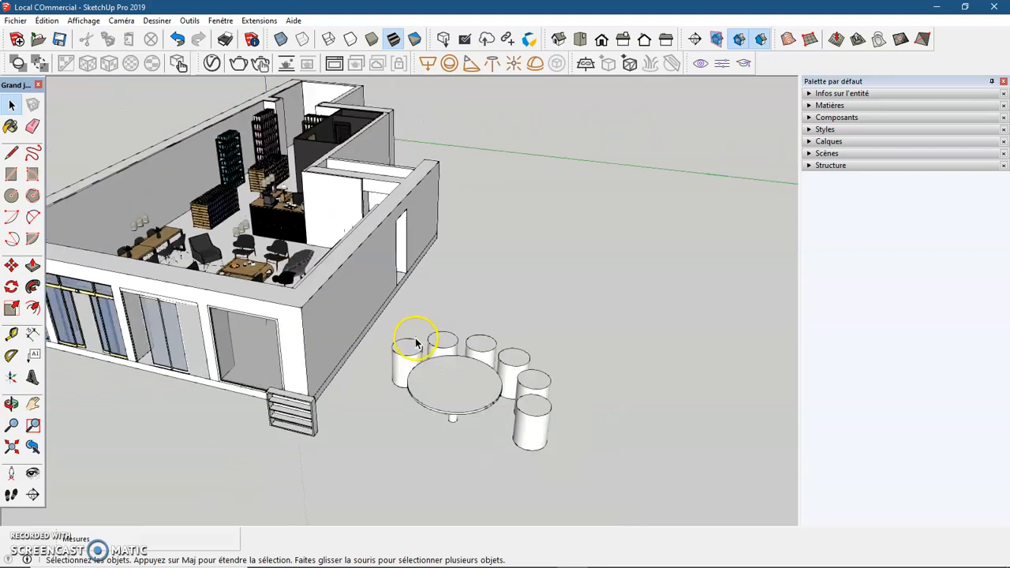
middle_drag(381, 456, 482, 444)
drag(444, 313, 651, 506)
right_click(573, 426)
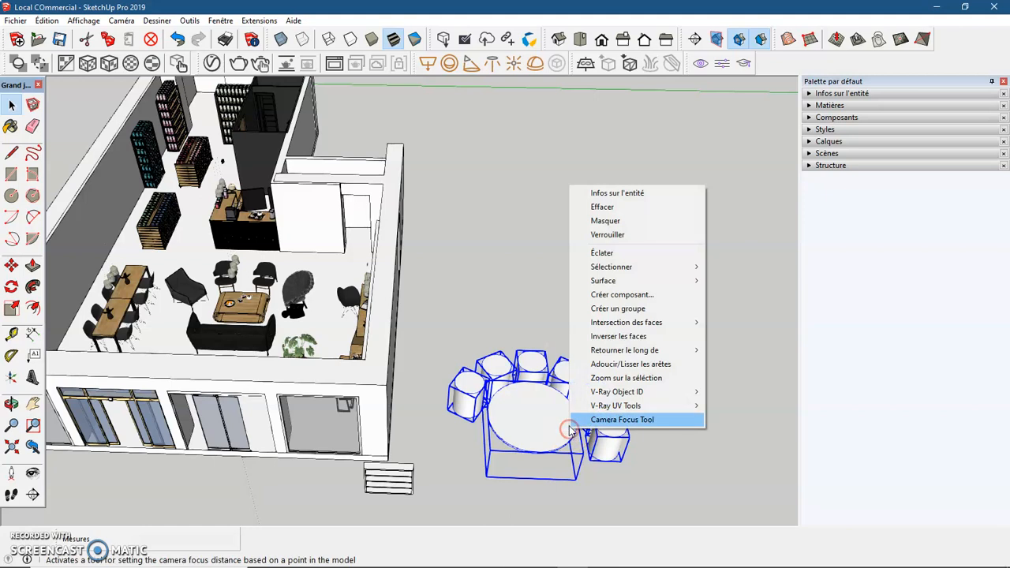
click(631, 308)
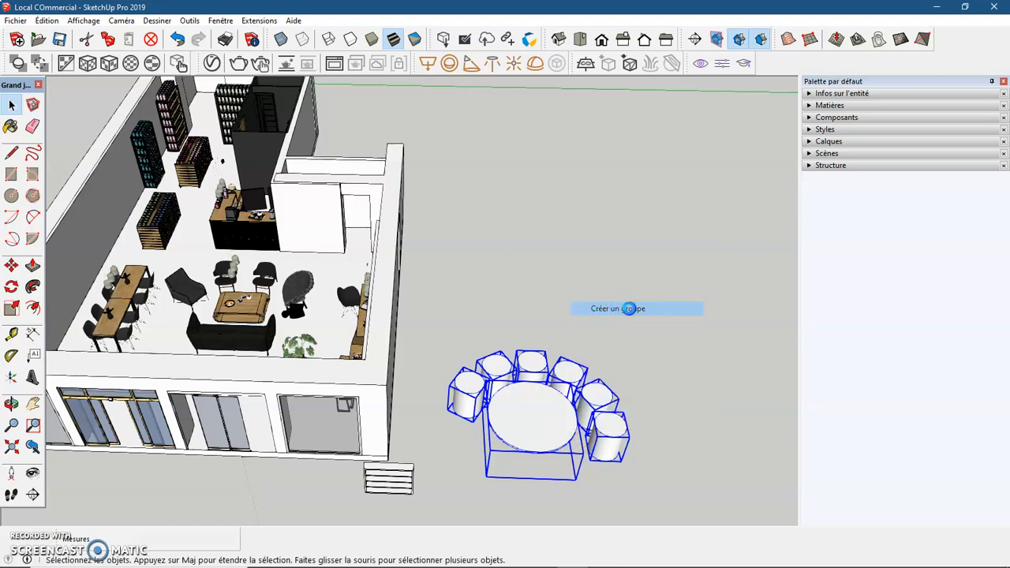
Move the table-and-stools group about 35 cm from its lower front corner, keeping it beside the building
click(16, 266)
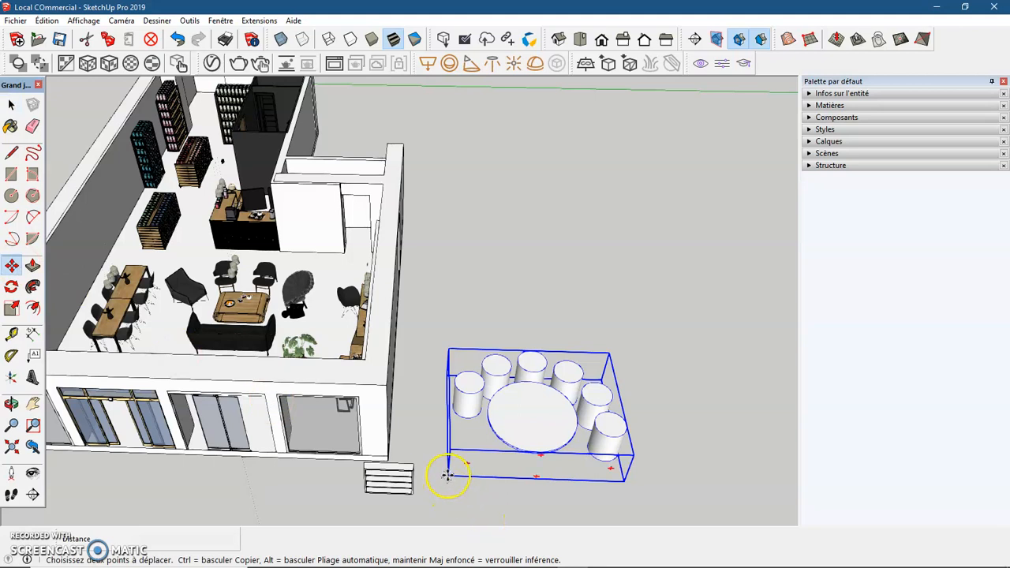
click(448, 474)
click(448, 466)
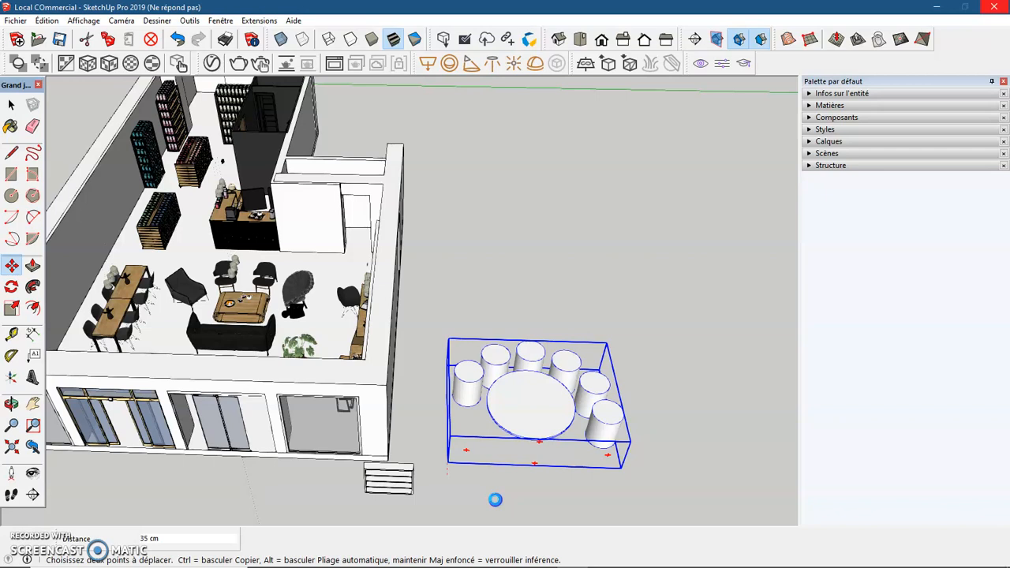
click(19, 552)
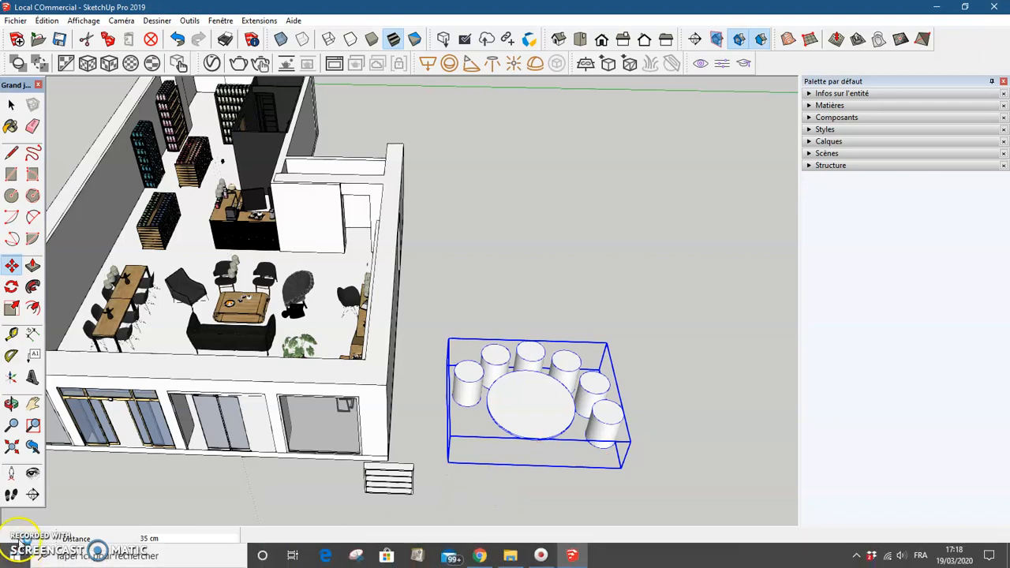